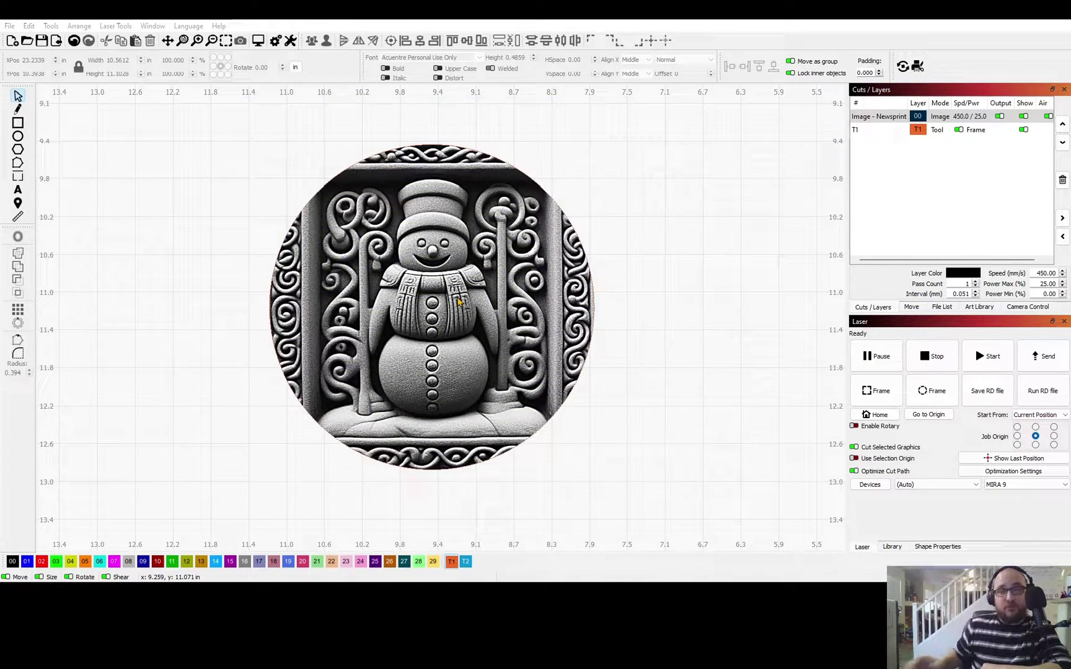
Frame both snowman images in view and select the square snowman image.
{"action": "scroll", "coordinate": [641, 376], "scroll_direction": "down", "scroll_amount": 6}
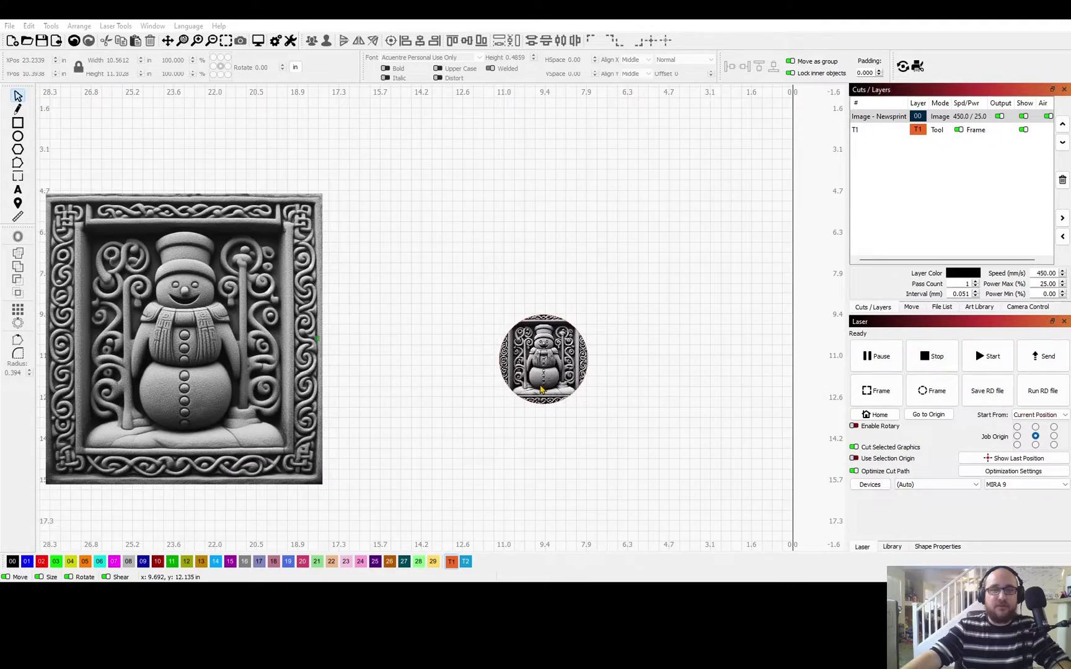
{"action": "left_click_drag", "start_coordinate": [548, 361], "coordinate": [609, 352]}
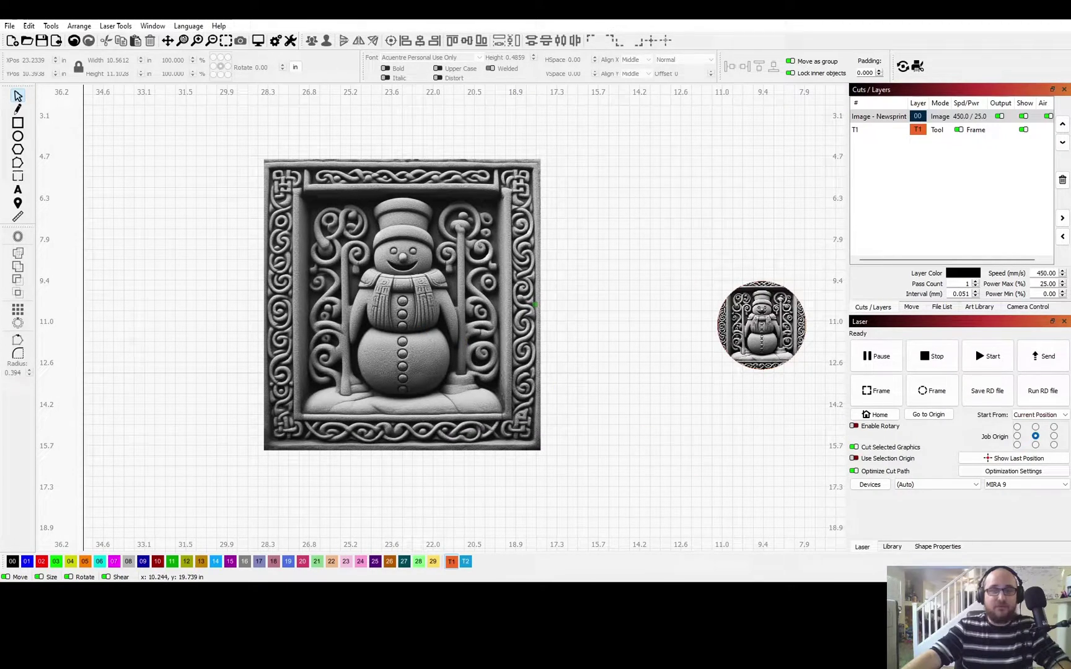
{"action": "scroll", "coordinate": [409, 318], "scroll_direction": "up", "scroll_amount": 3}
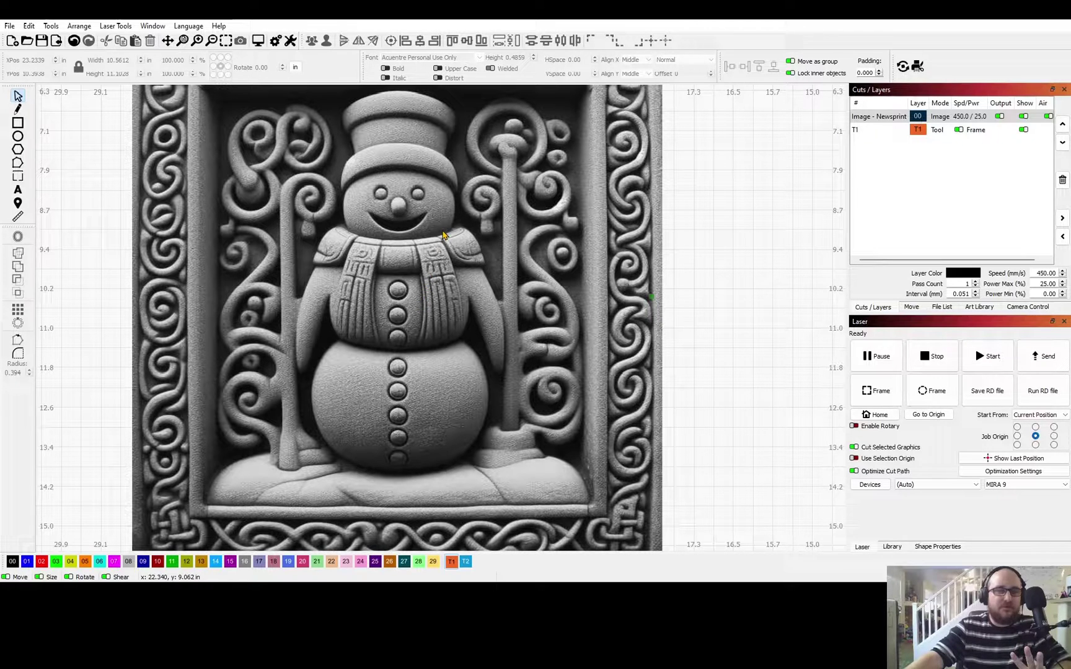
{"action": "scroll", "coordinate": [448, 232], "scroll_direction": "up", "scroll_amount": 4}
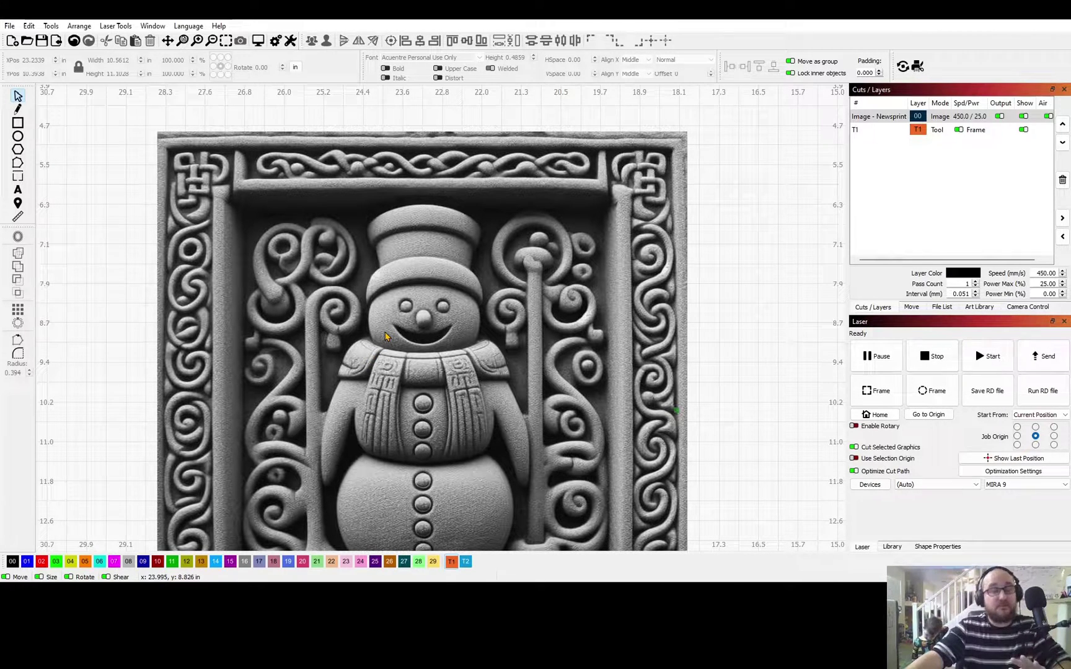
{"action": "left_click_drag", "start_coordinate": [453, 401], "coordinate": [439, 318]}
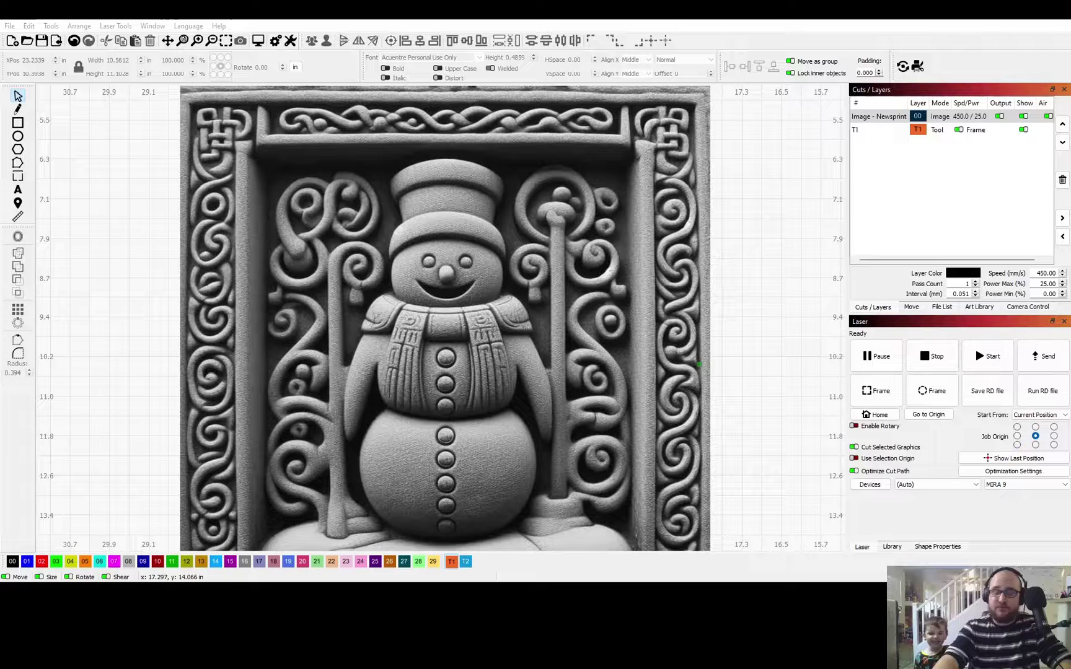
{"action": "scroll", "coordinate": [533, 486], "scroll_direction": "down", "scroll_amount": 2}
{"action": "left_click_drag", "start_coordinate": [544, 448], "coordinate": [547, 353]}
{"action": "left_click", "coordinate": [548, 355]}
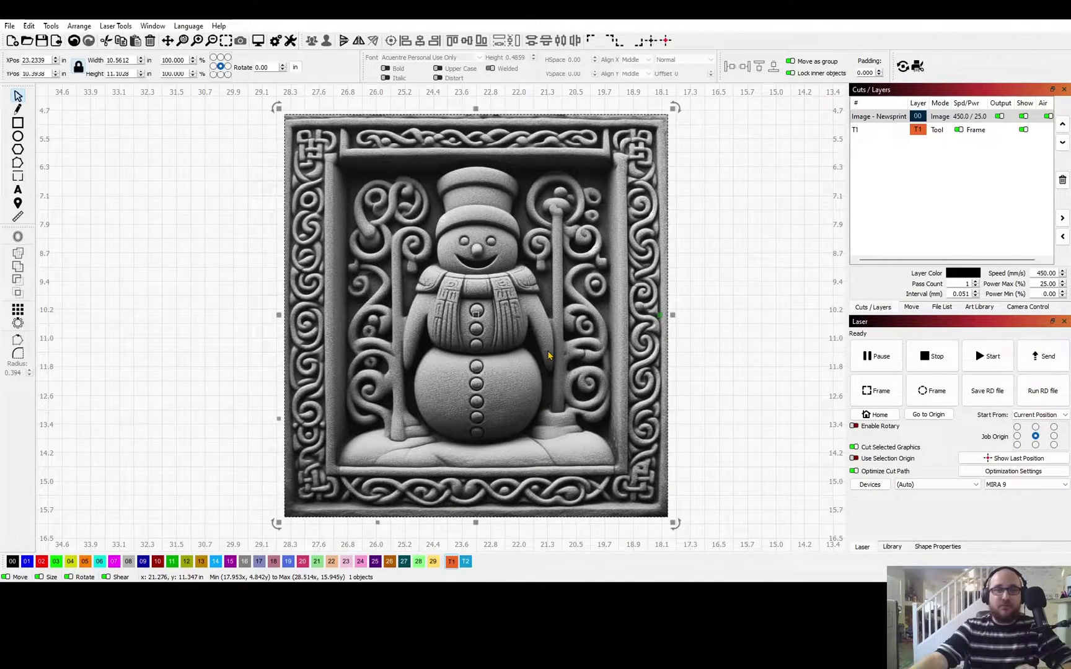
{"action": "scroll", "coordinate": [652, 339], "scroll_direction": "down", "scroll_amount": 2}
{"action": "scroll", "coordinate": [628, 385], "scroll_direction": "right", "scroll_amount": 5}
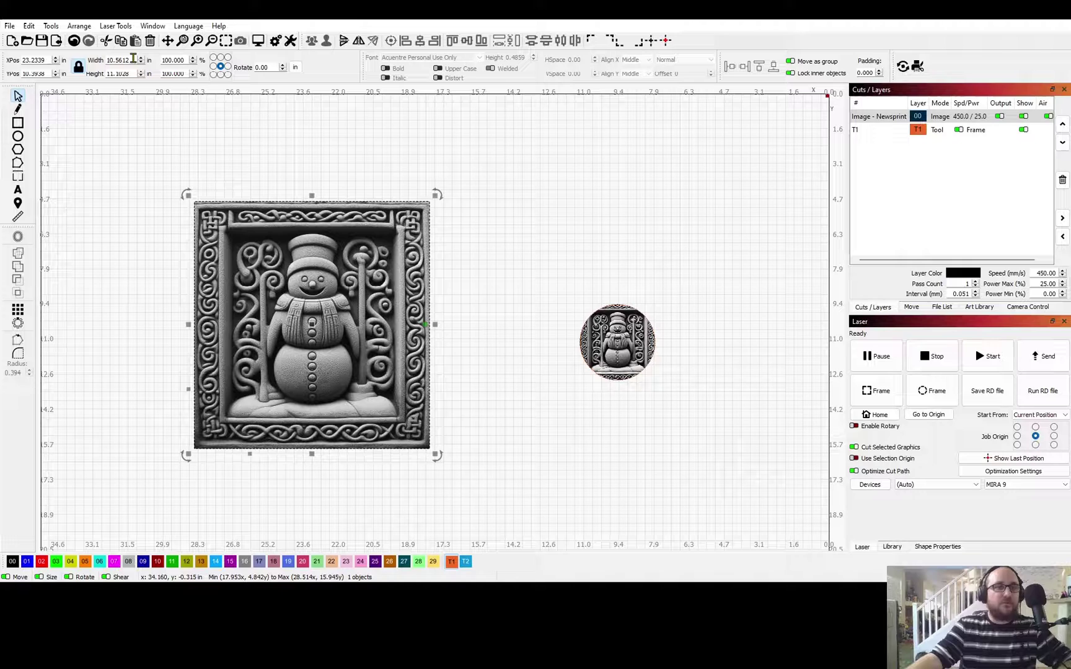
Set the square snowman image's width to 3.5 in, undoing a trial corner-drag scaling.
{"action": "type", "text": "3"}
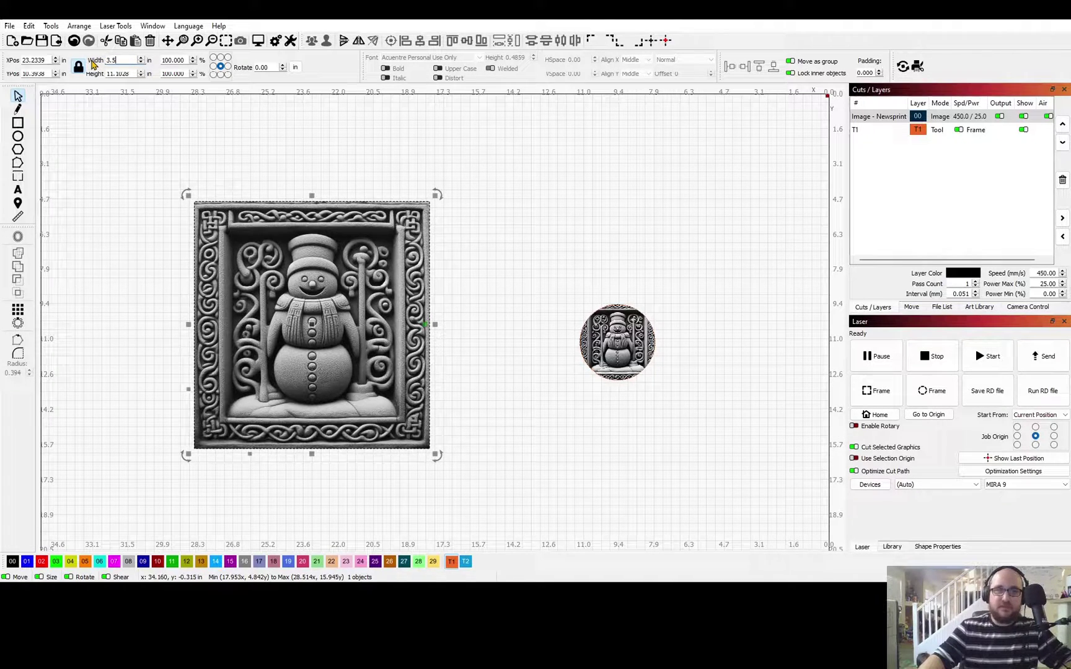
{"action": "type", "text": ".5"}
{"action": "key", "text": "Return"}
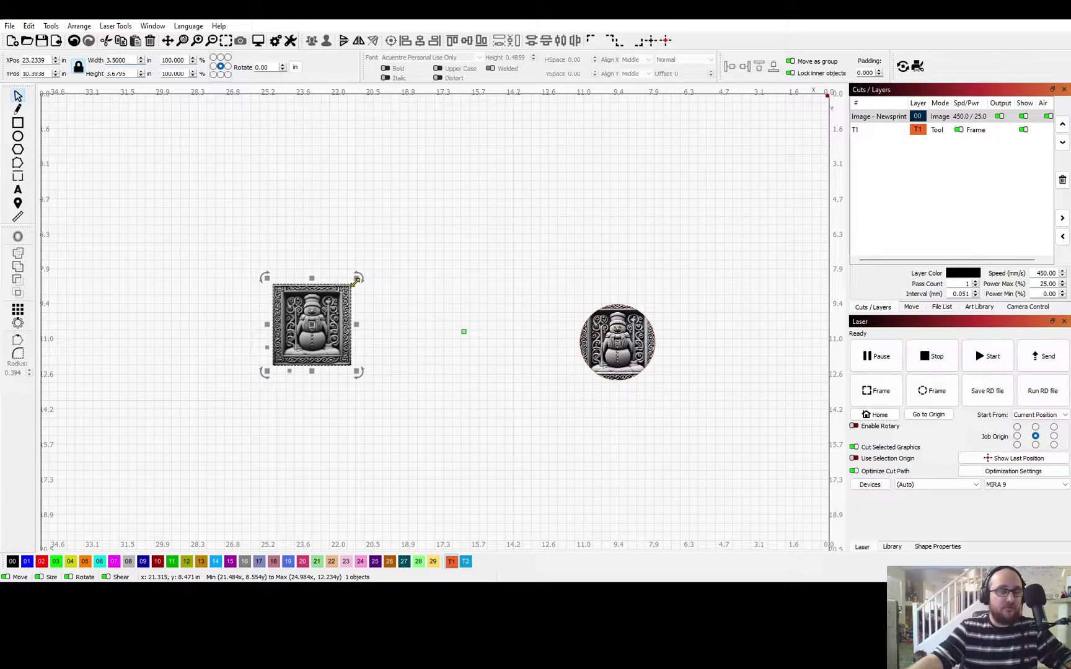
{"action": "key", "text": "ctrl+z"}
{"action": "left_click_drag", "start_coordinate": [437, 197], "coordinate": [581, 85]}
{"action": "key", "text": "ctrl+z"}
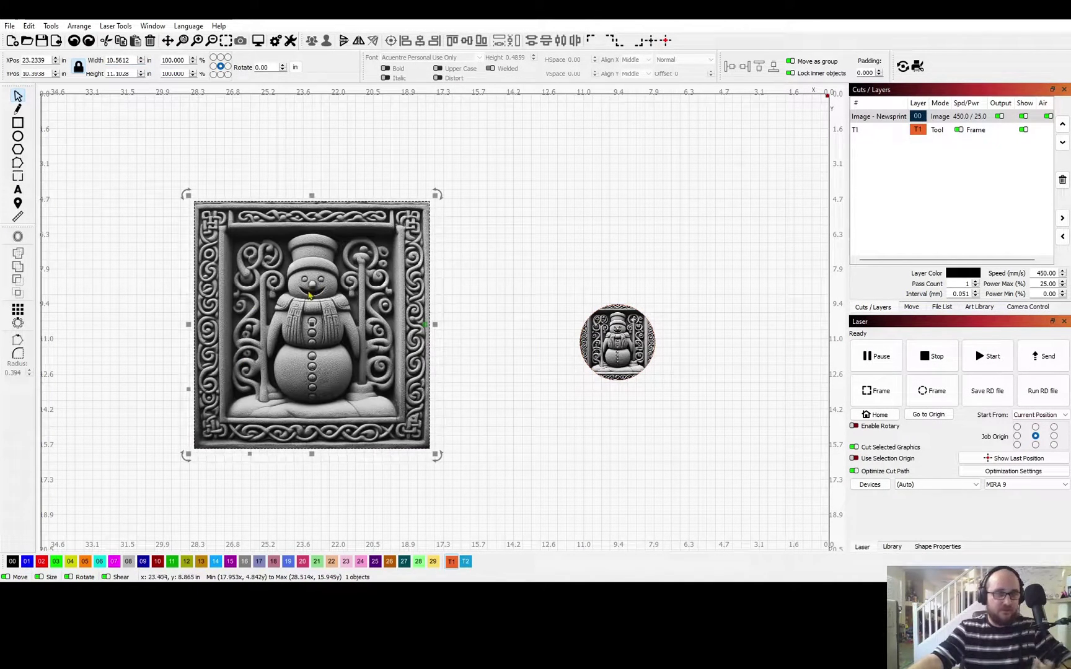
{"action": "left_click_drag", "start_coordinate": [128, 60], "coordinate": [92, 60]}
{"action": "type", "text": "3.3"}
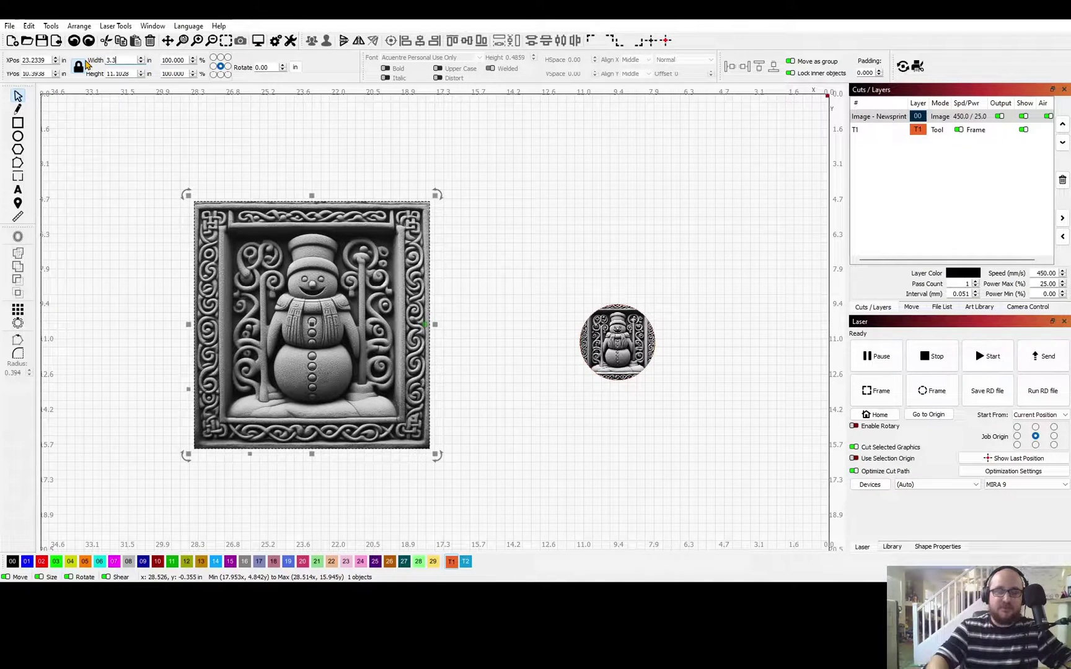
{"action": "key", "text": "Return"}
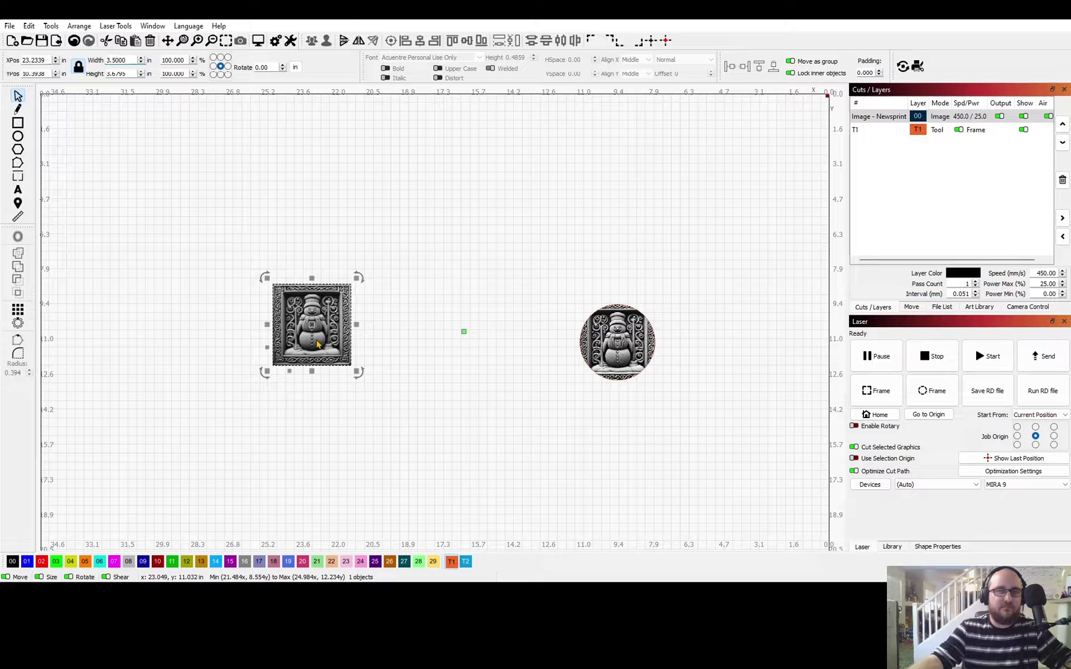
Draw a circle with the Ellipse tool and make it 3.5 in across.
{"action": "key", "text": "e"}
{"action": "left_click_drag", "start_coordinate": [375, 177], "coordinate": [459, 280]}
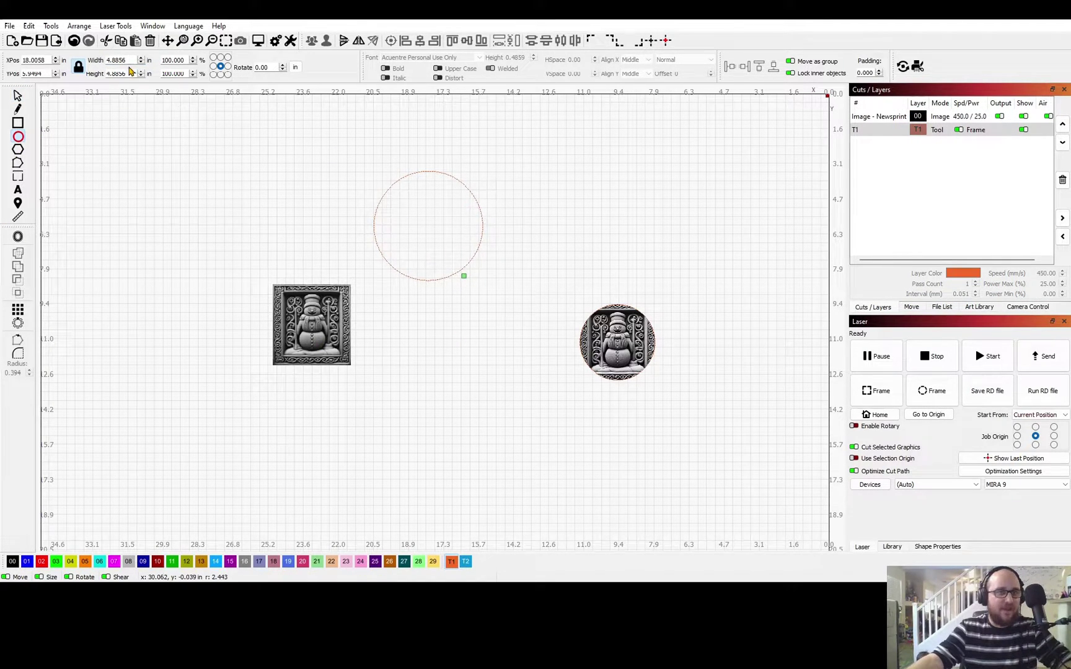
{"action": "left_click_drag", "start_coordinate": [128, 62], "coordinate": [101, 63]}
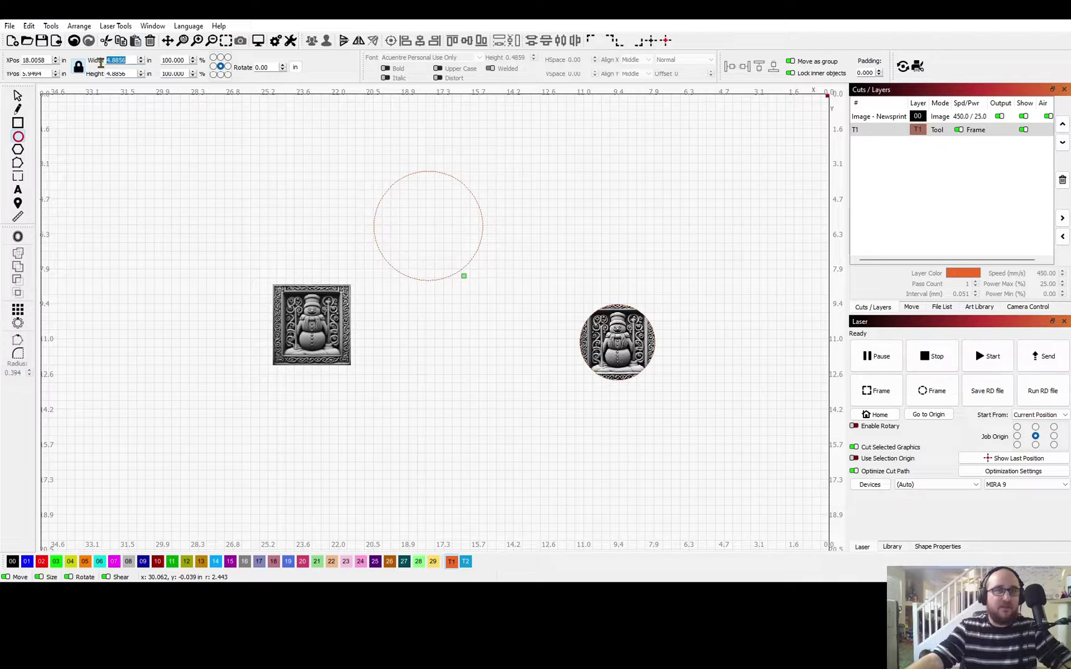
{"action": "key", "text": "Return"}
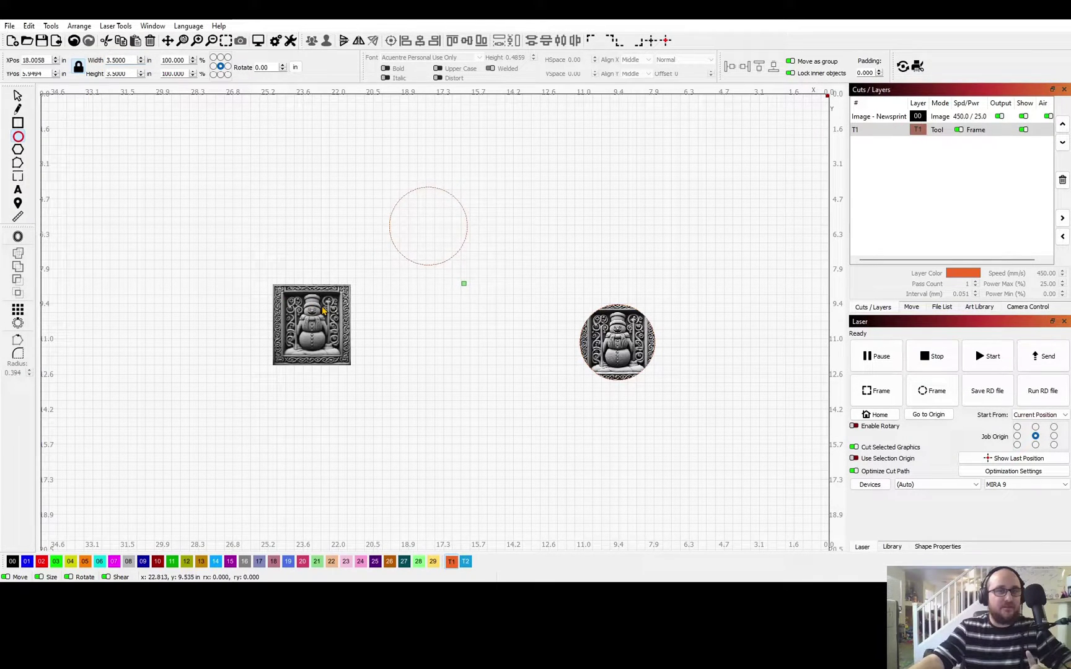
Align the square snowman image's centre to the circle, leaving both selected.
{"action": "left_click", "coordinate": [18, 96]}
{"action": "left_click", "coordinate": [310, 316]}
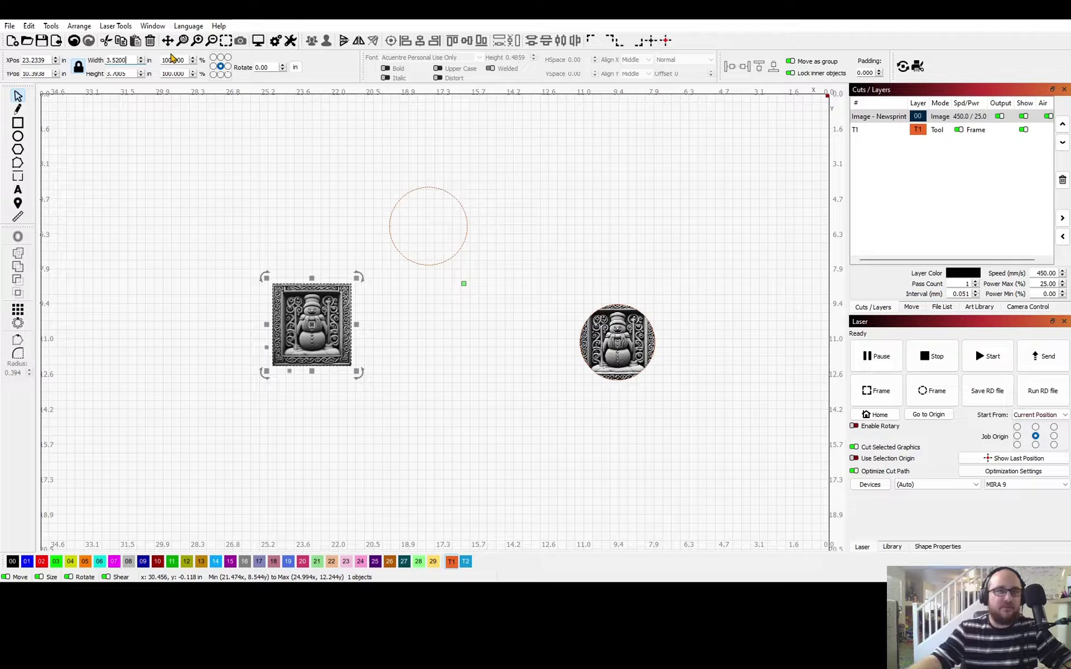
{"action": "left_click", "coordinate": [468, 227]}
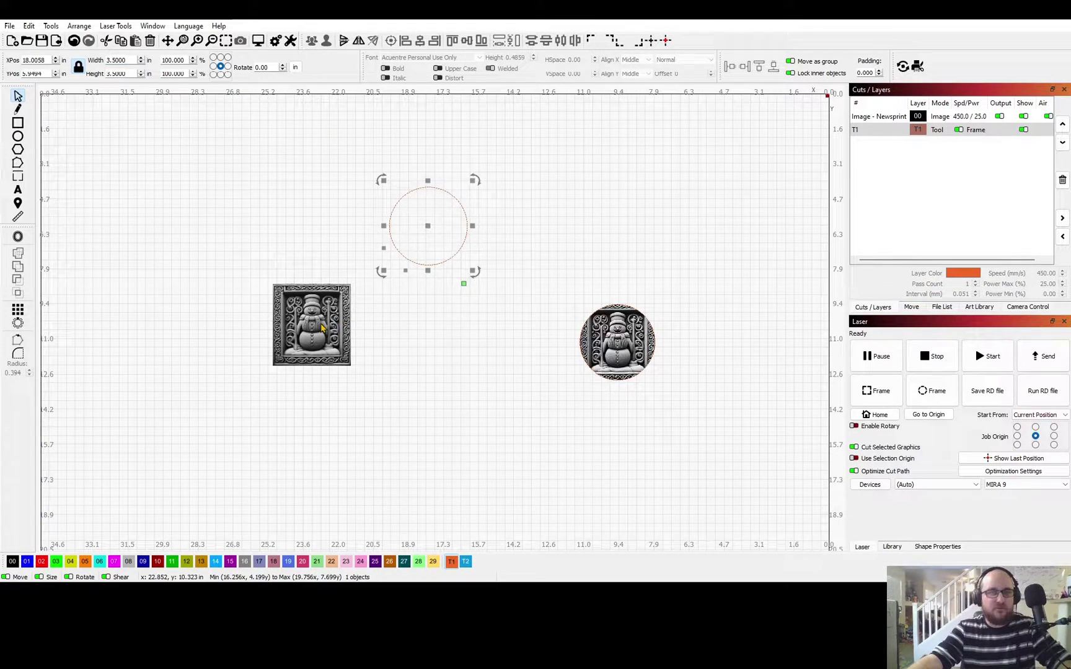
{"action": "left_click", "coordinate": [344, 316]}
{"action": "left_click", "coordinate": [442, 197], "text": "shift"}
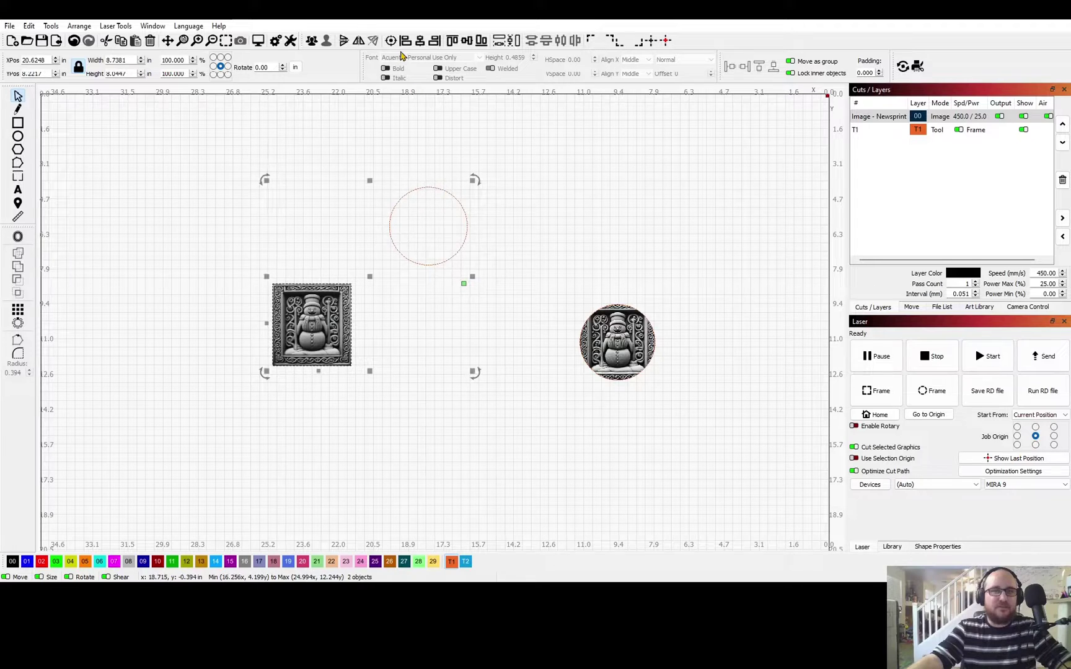
{"action": "left_click", "coordinate": [390, 41]}
{"action": "left_click", "coordinate": [378, 168]}
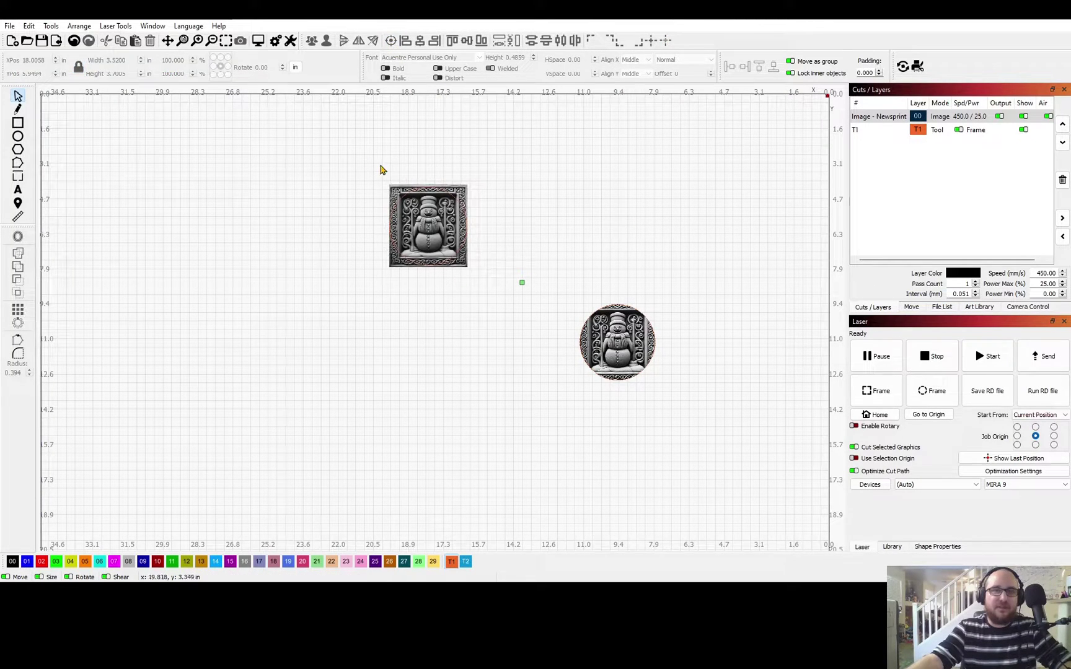
{"action": "left_click_drag", "start_coordinate": [308, 119], "coordinate": [492, 339]}
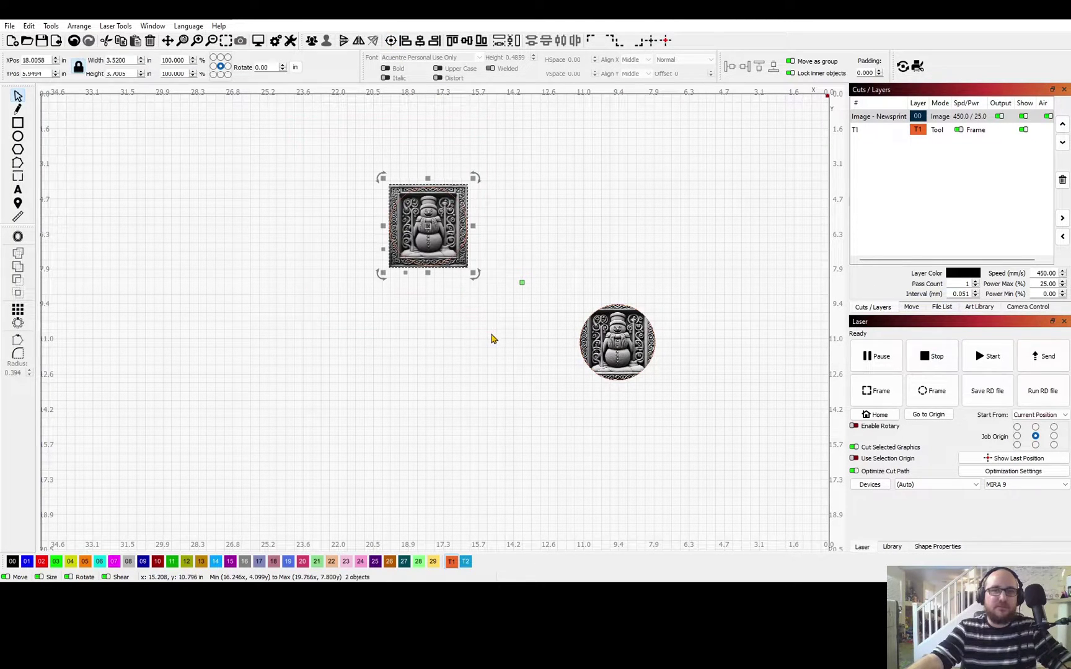
Mask the snowman image with the circle using Tools > Apply Mask to Image.
{"action": "left_click", "coordinate": [49, 26]}
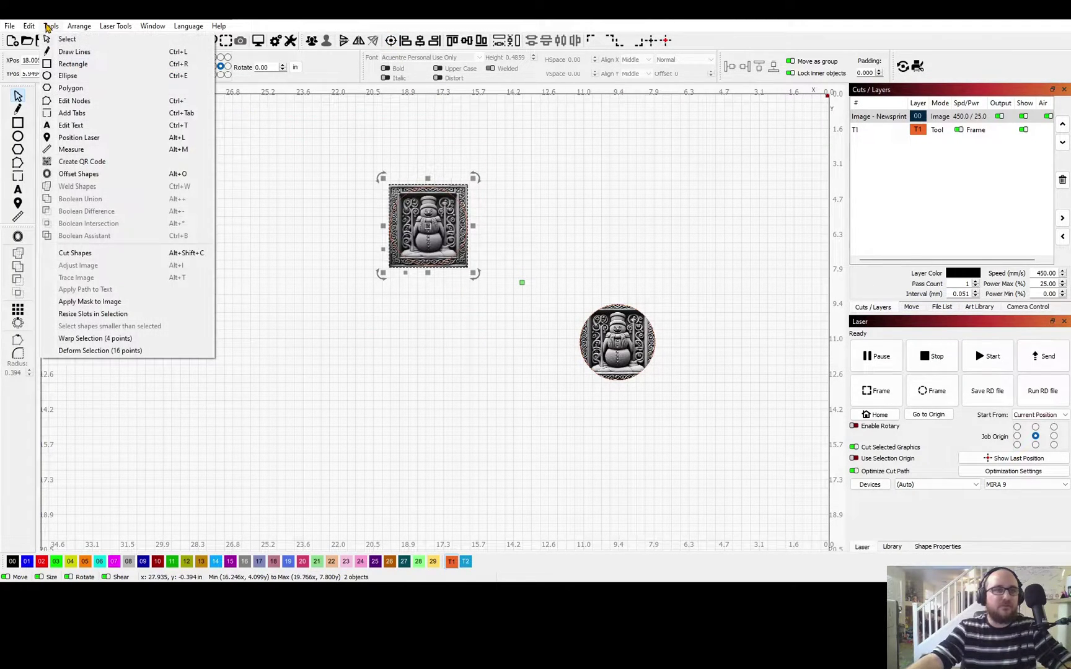
{"action": "left_click", "coordinate": [93, 302]}
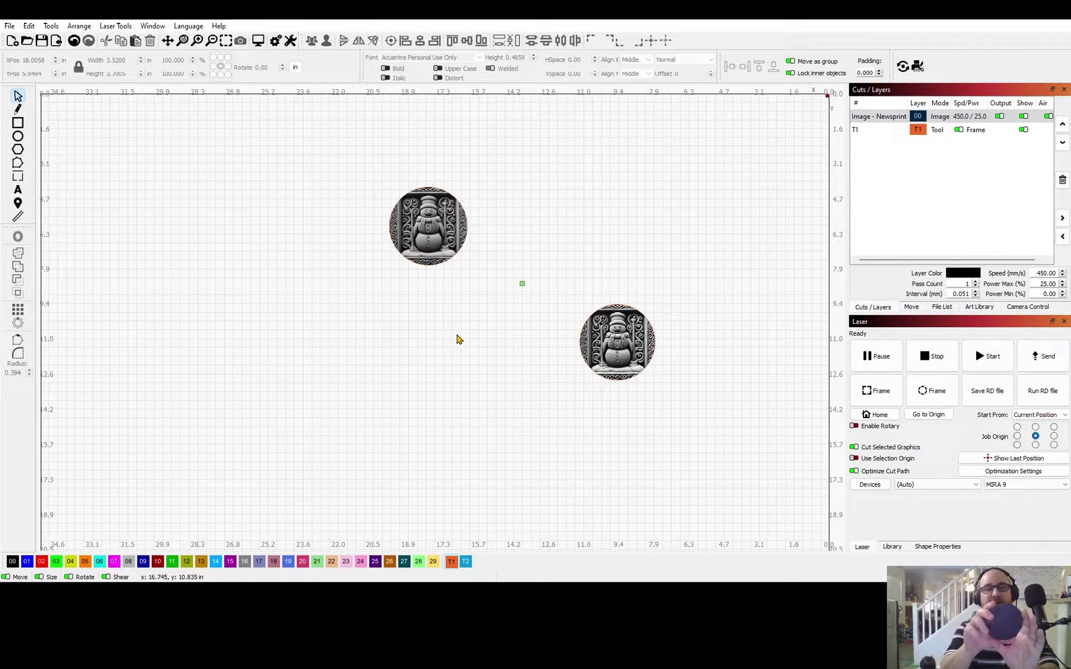
{"action": "scroll", "coordinate": [428, 227], "scroll_direction": "up", "scroll_amount": 6}
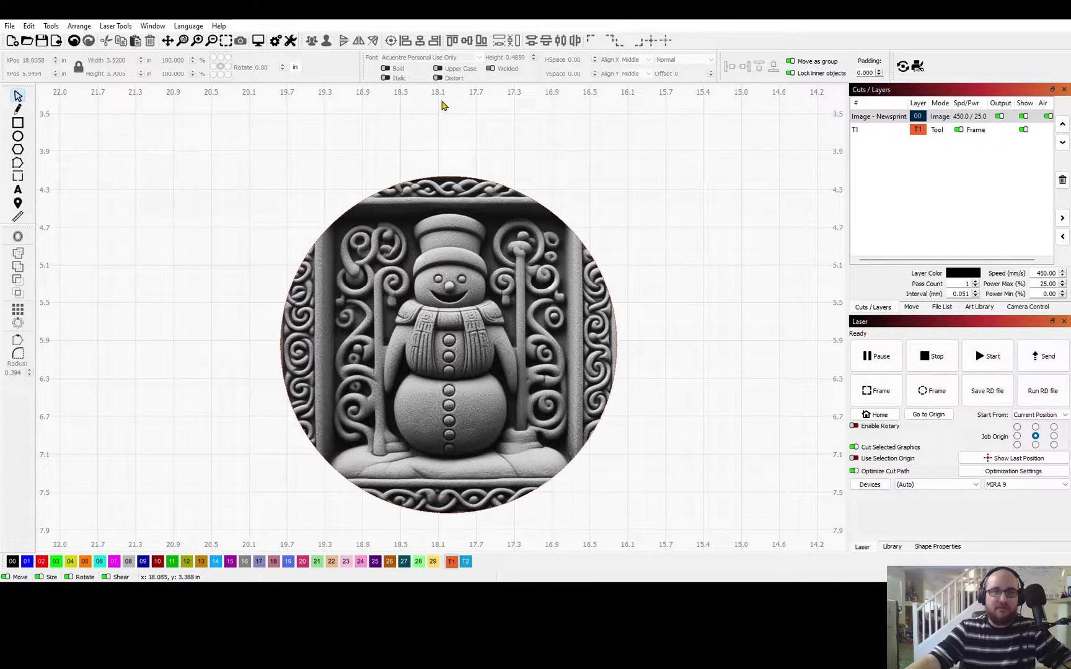
{"action": "left_click", "coordinate": [480, 316]}
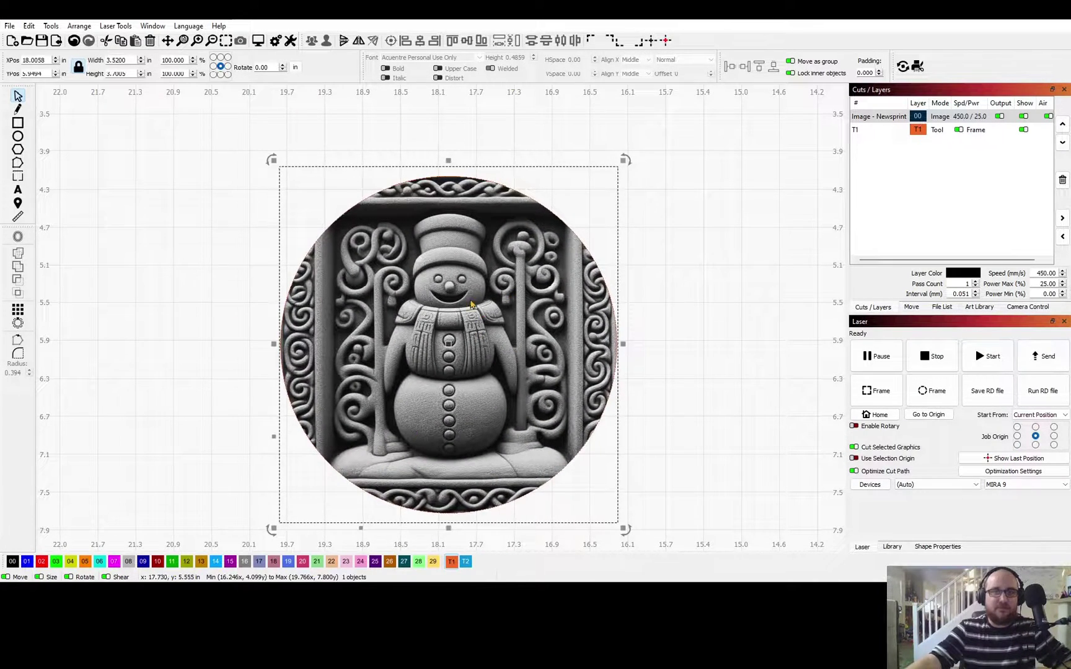
{"action": "left_click", "coordinate": [258, 40]}
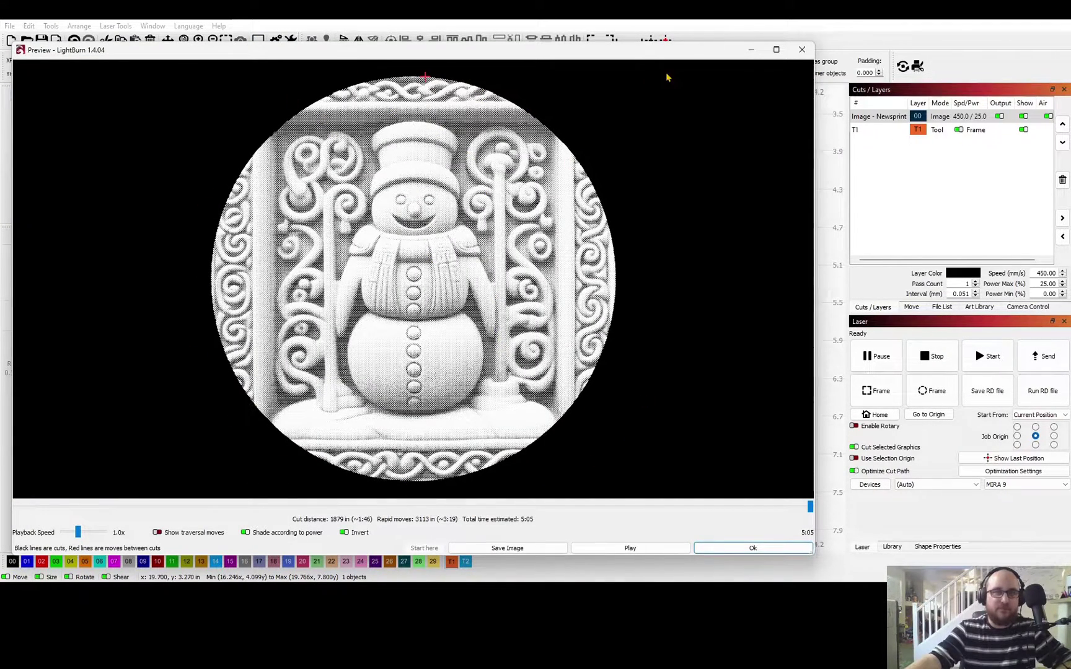
{"action": "left_click", "coordinate": [802, 50]}
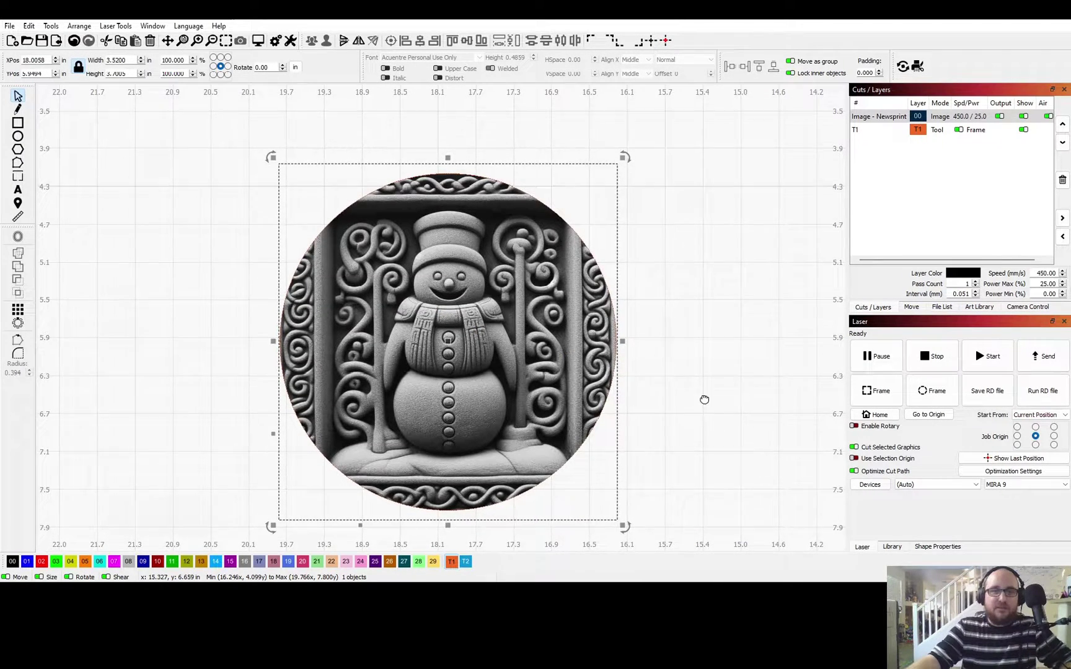
{"action": "scroll", "coordinate": [706, 347], "scroll_direction": "down", "scroll_amount": 1}
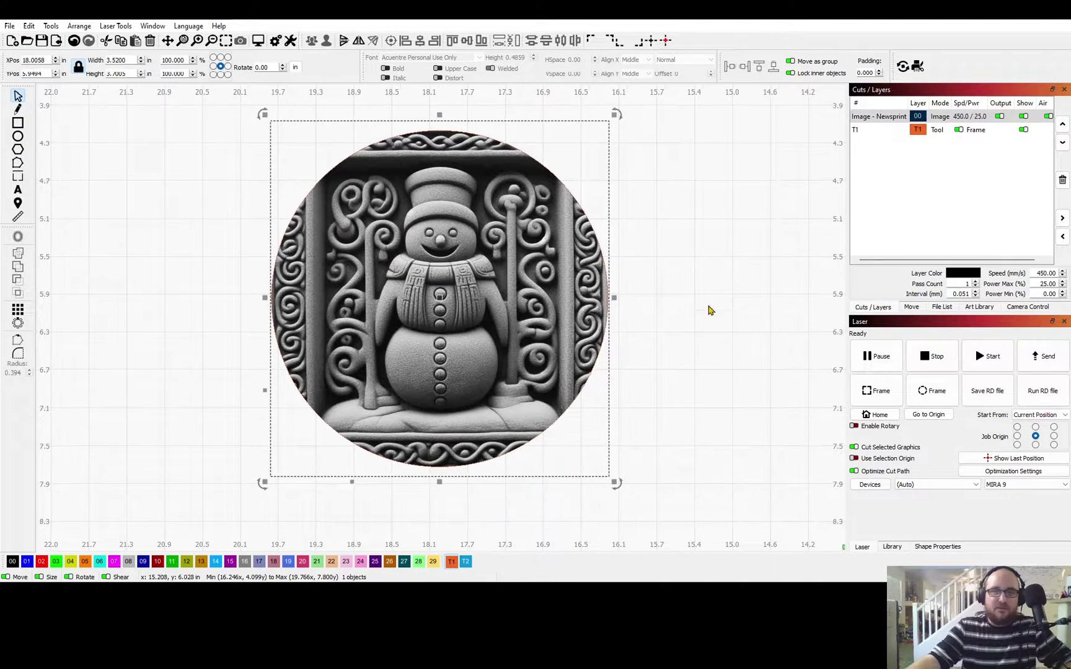
{"action": "double_click", "coordinate": [892, 118]}
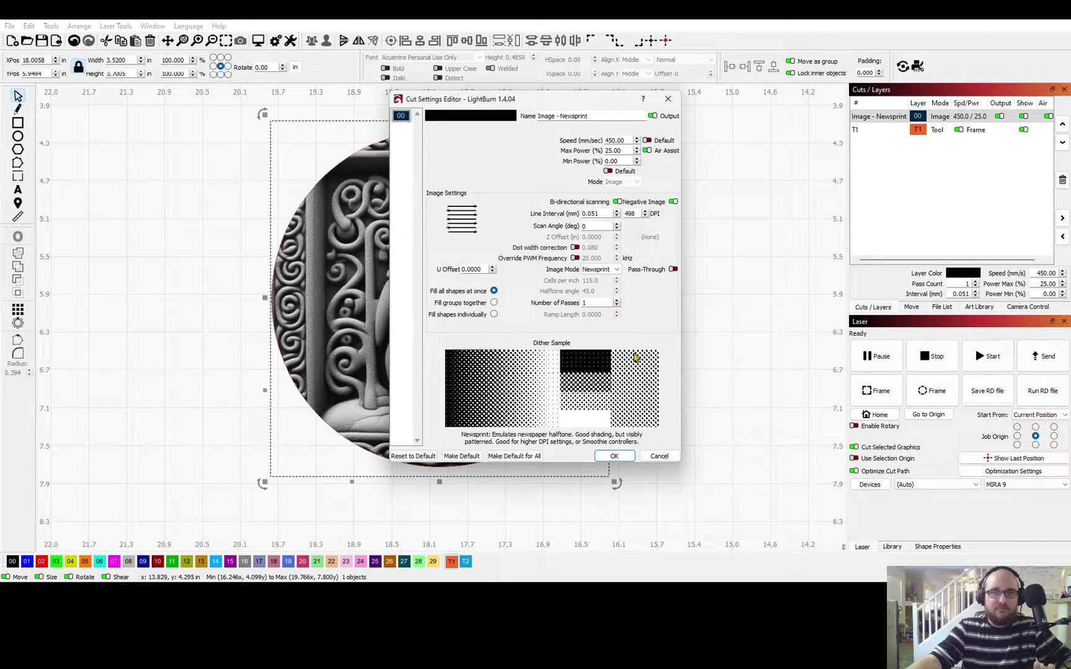
{"action": "left_click", "coordinate": [668, 99]}
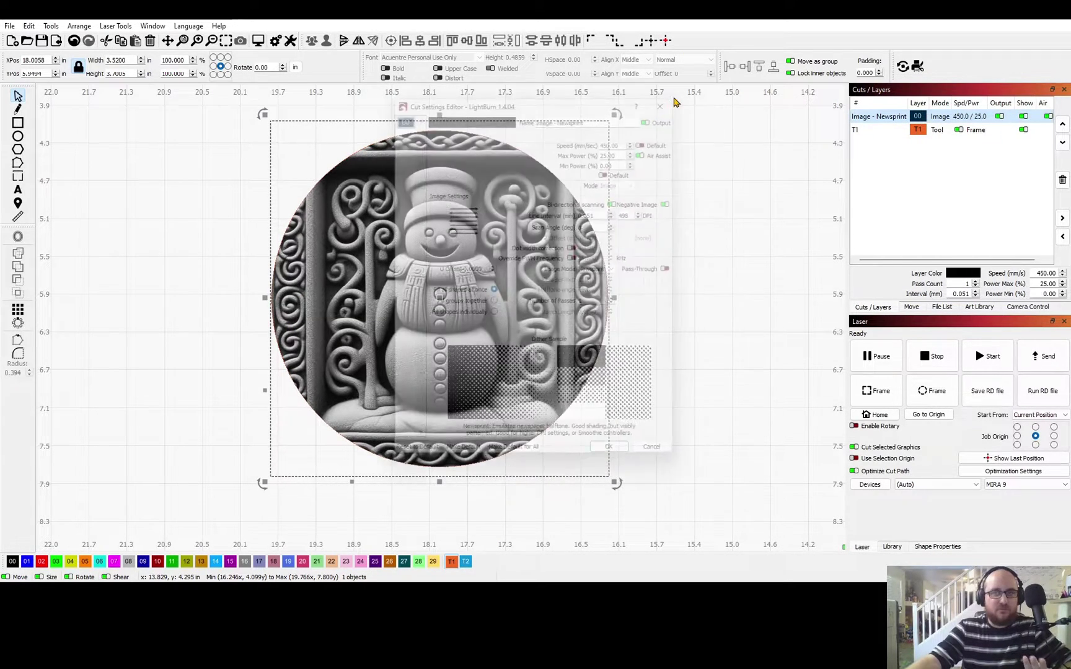
{"action": "left_click", "coordinate": [662, 344]}
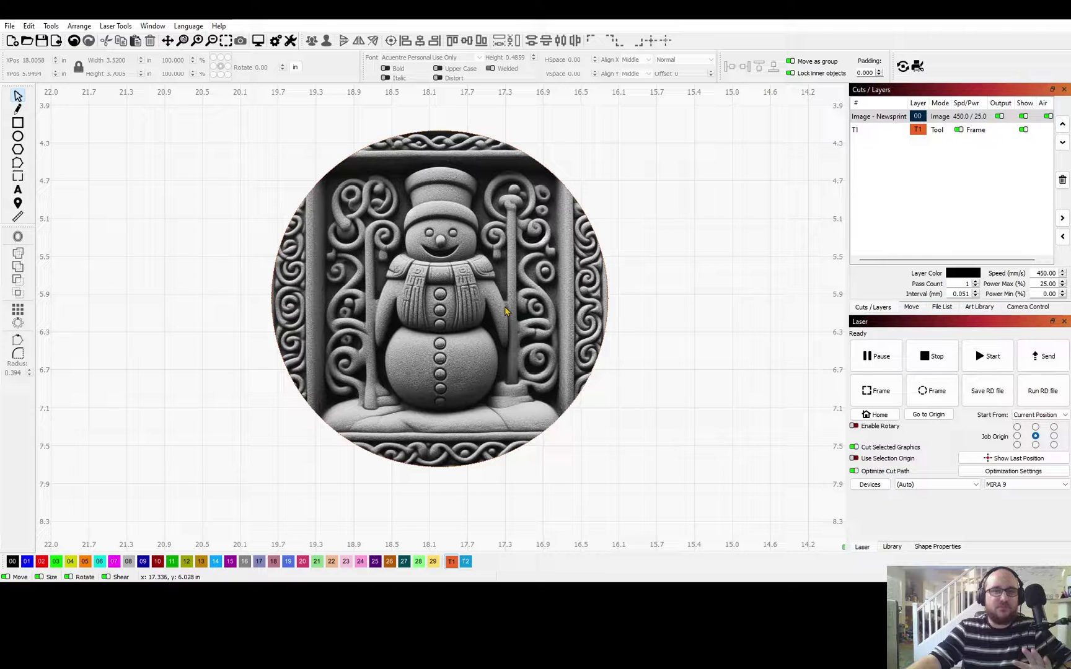
{"action": "left_click", "coordinate": [491, 293]}
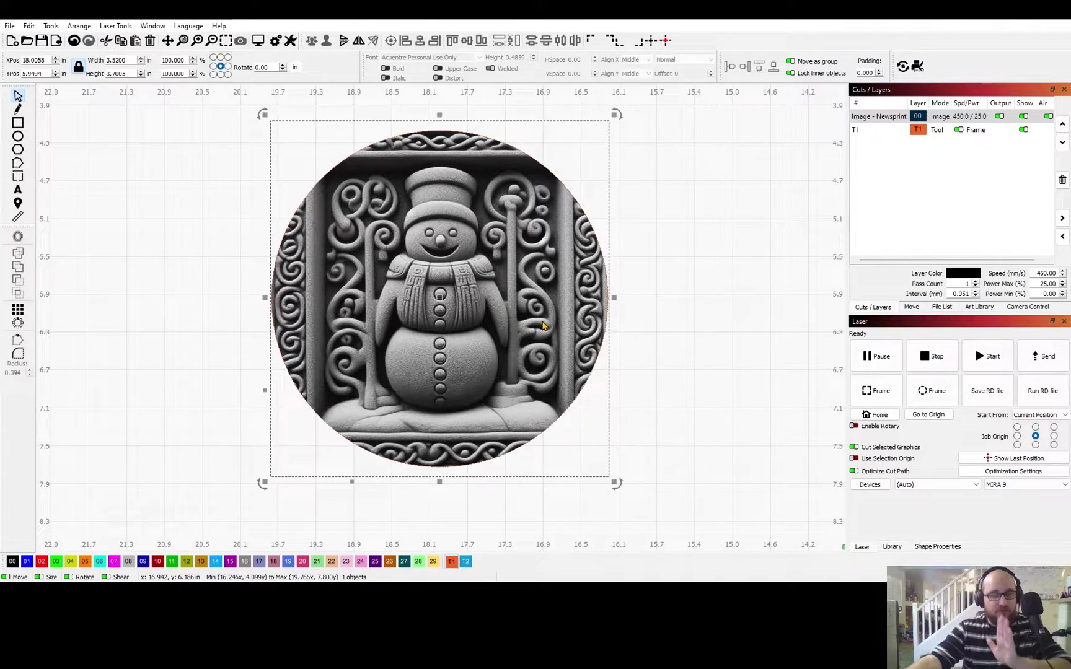
Open Adjust Image for the snowman and zoom the previews onto its hat and face.
{"action": "right_click", "coordinate": [538, 283]}
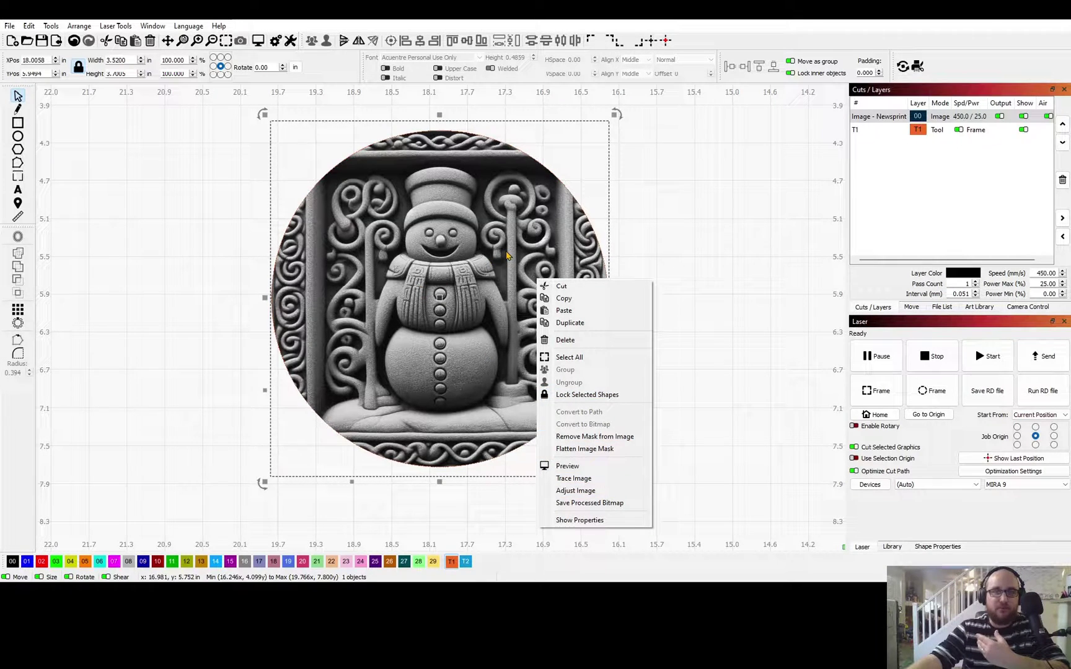
{"action": "left_click", "coordinate": [597, 492]}
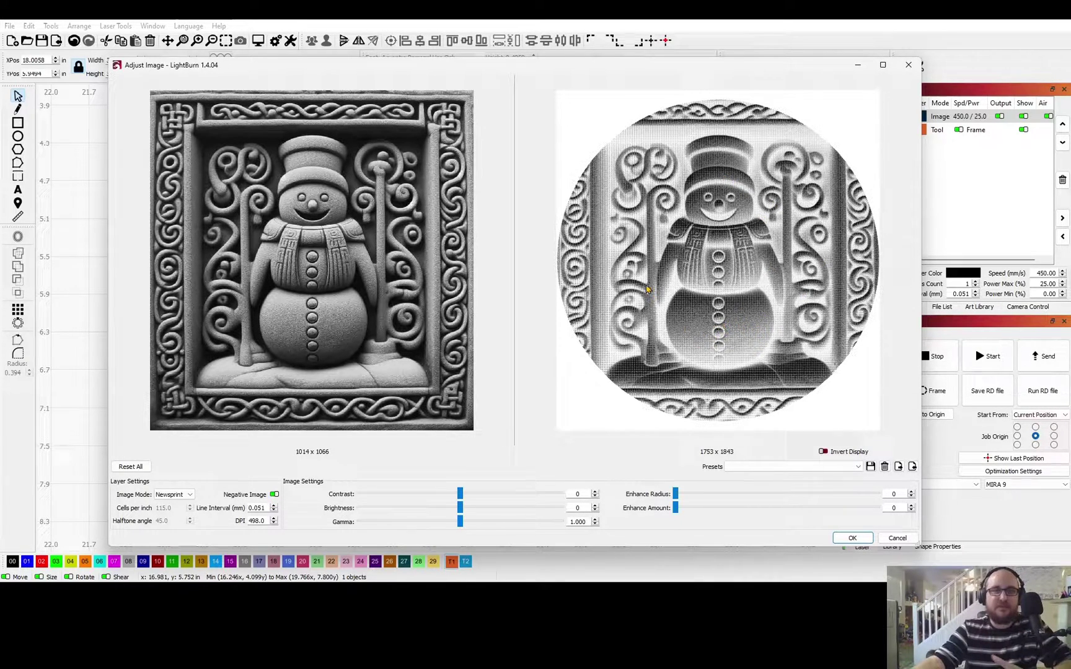
{"action": "scroll", "coordinate": [700, 226], "scroll_direction": "up", "scroll_amount": 5}
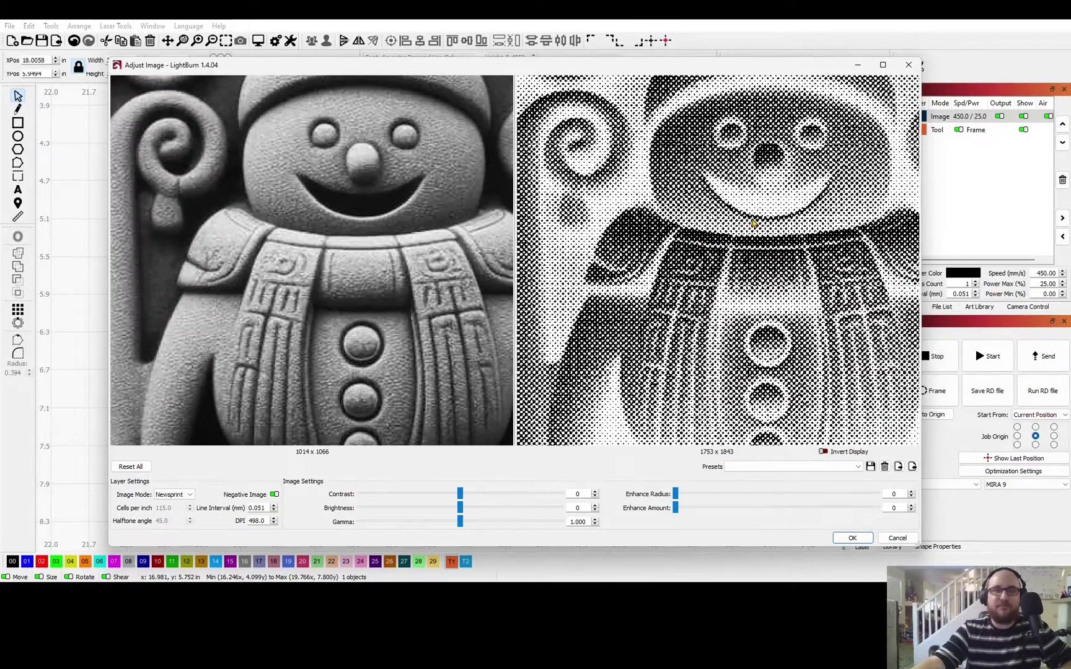
{"action": "left_click_drag", "start_coordinate": [718, 237], "coordinate": [639, 300]}
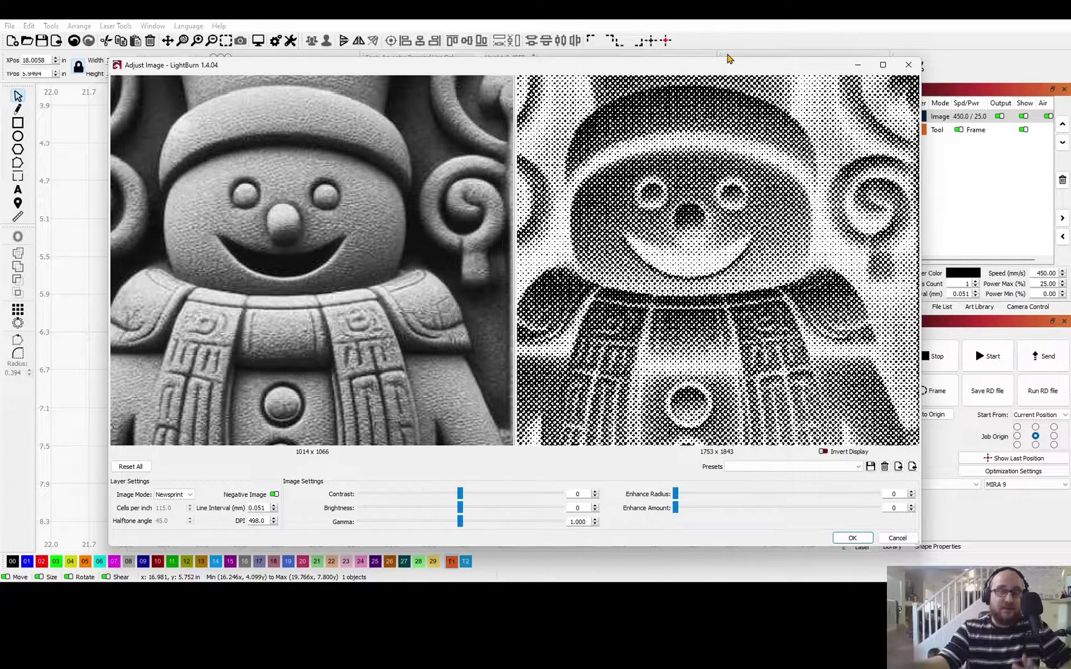
Leave Invert Display on for the halftone preview after comparing, then zoom back out.
{"action": "left_click", "coordinate": [824, 453]}
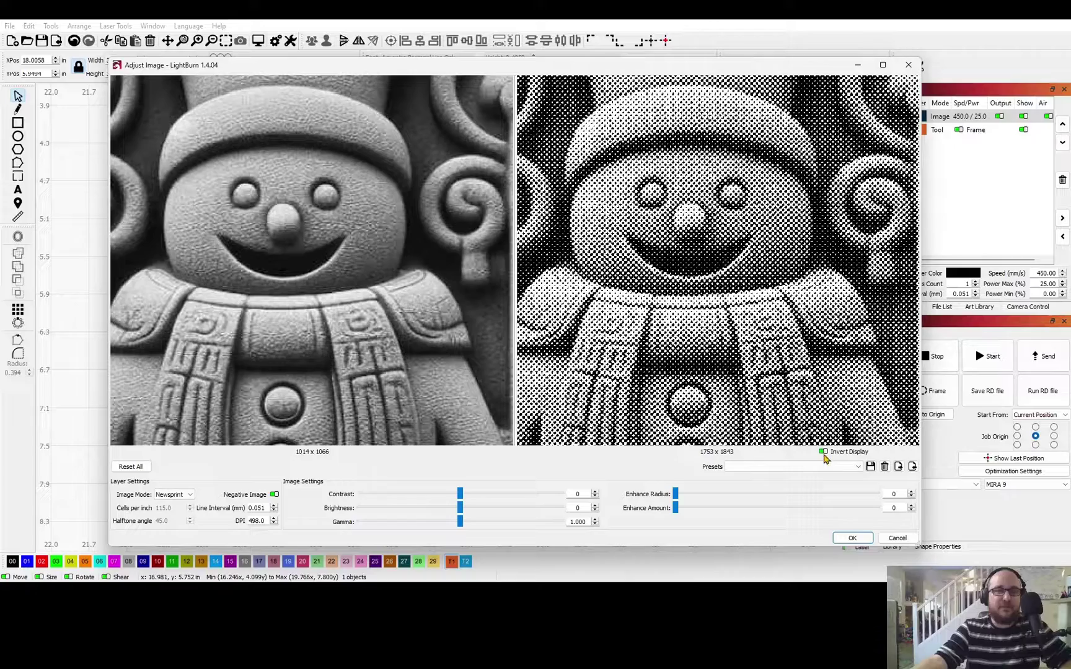
{"action": "left_click", "coordinate": [827, 454]}
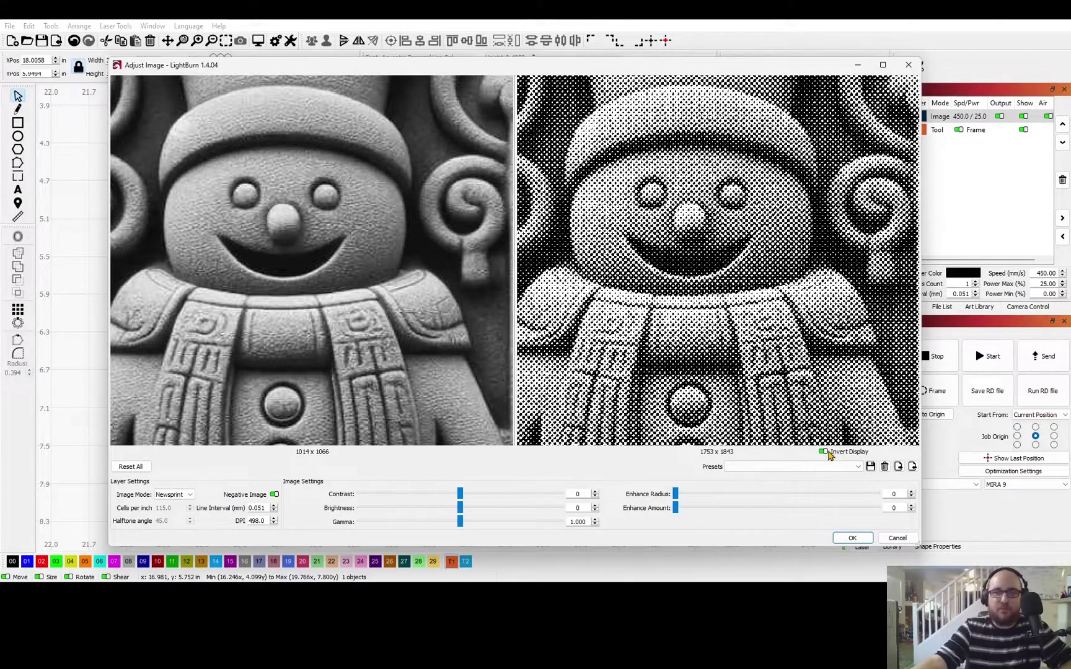
{"action": "left_click", "coordinate": [829, 455]}
{"action": "left_click", "coordinate": [828, 454]}
{"action": "left_click", "coordinate": [829, 454]}
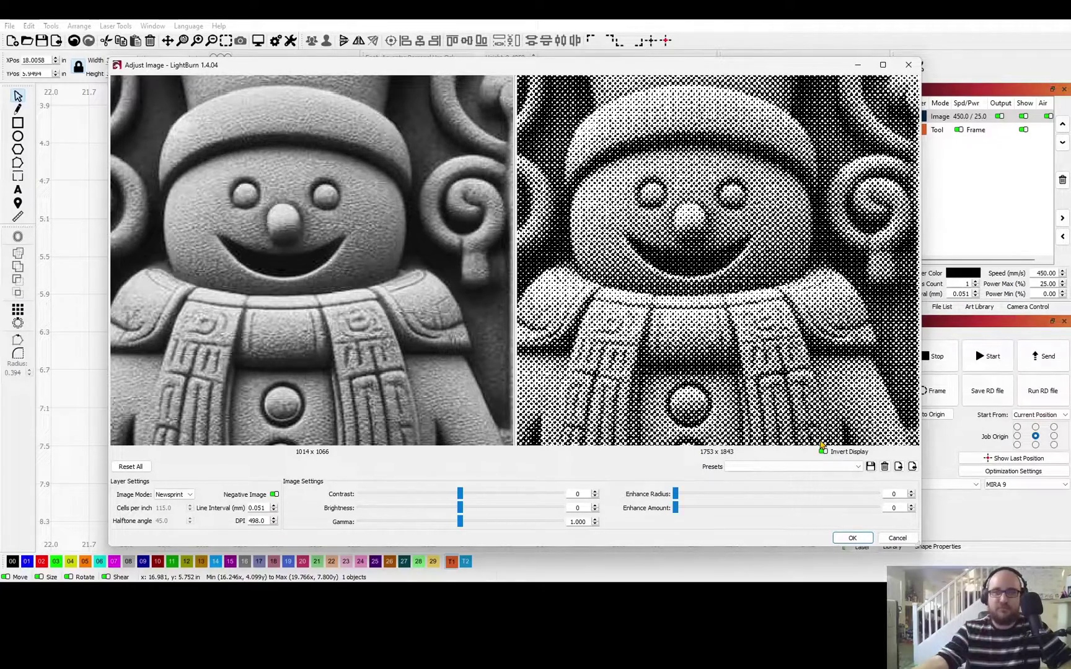
{"action": "scroll", "coordinate": [744, 323], "scroll_direction": "down", "scroll_amount": 5}
{"action": "scroll", "coordinate": [744, 322], "scroll_direction": "down", "scroll_amount": 3}
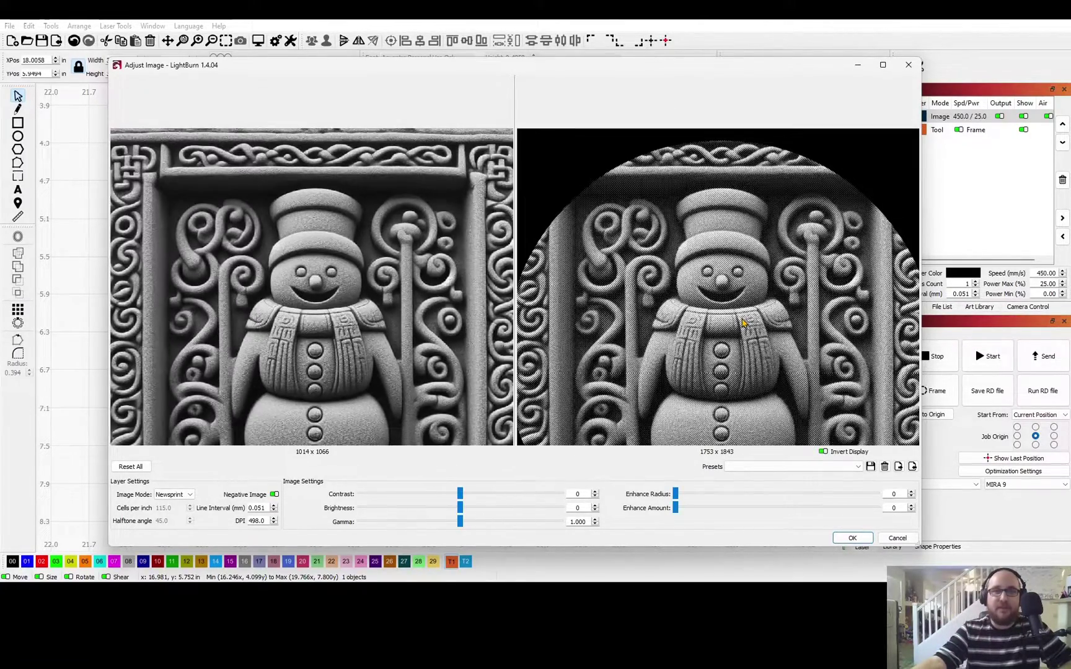
{"action": "scroll", "coordinate": [727, 267], "scroll_direction": "down", "scroll_amount": 2}
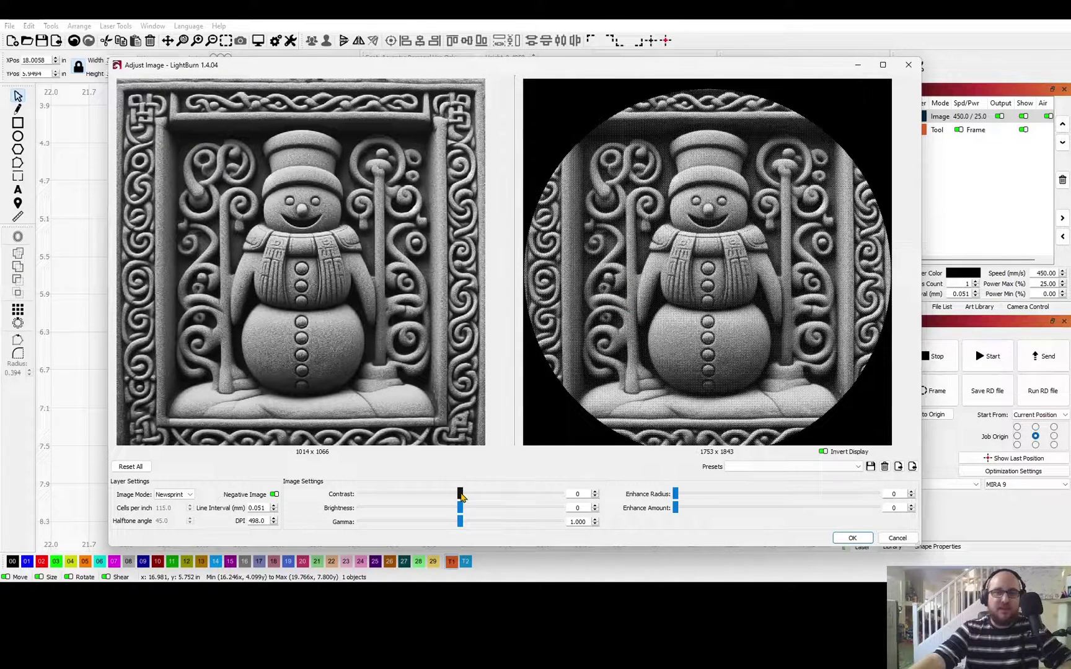
Try contrast at 70, then settle the snowman image's contrast at 8.
{"action": "left_click_drag", "start_coordinate": [461, 496], "coordinate": [568, 493]}
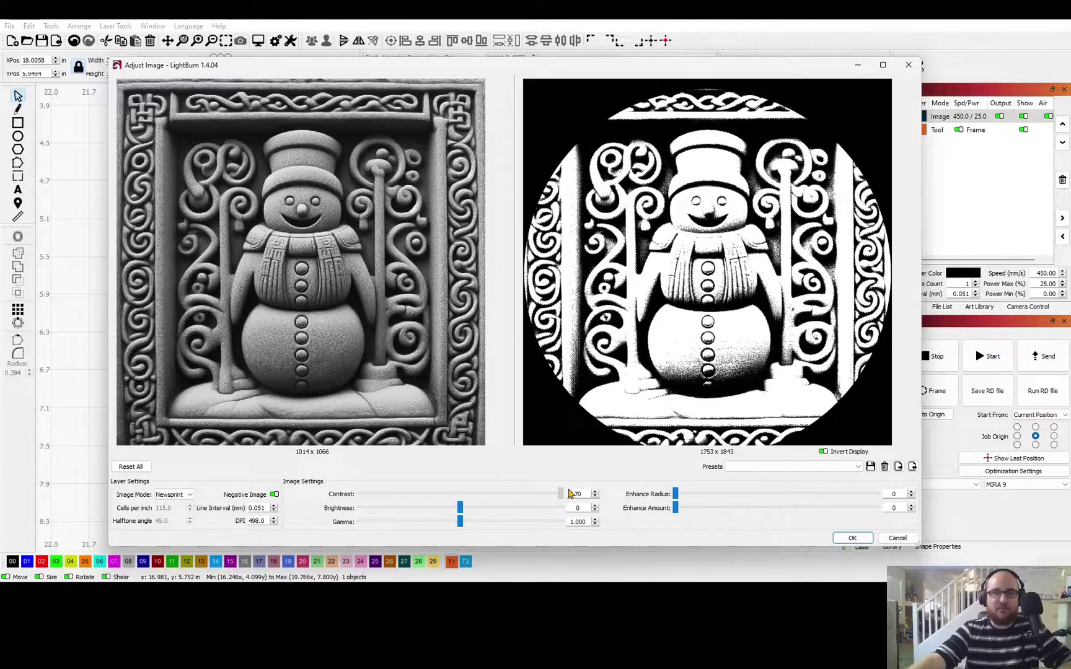
{"action": "scroll", "coordinate": [690, 322], "scroll_direction": "up", "scroll_amount": 2}
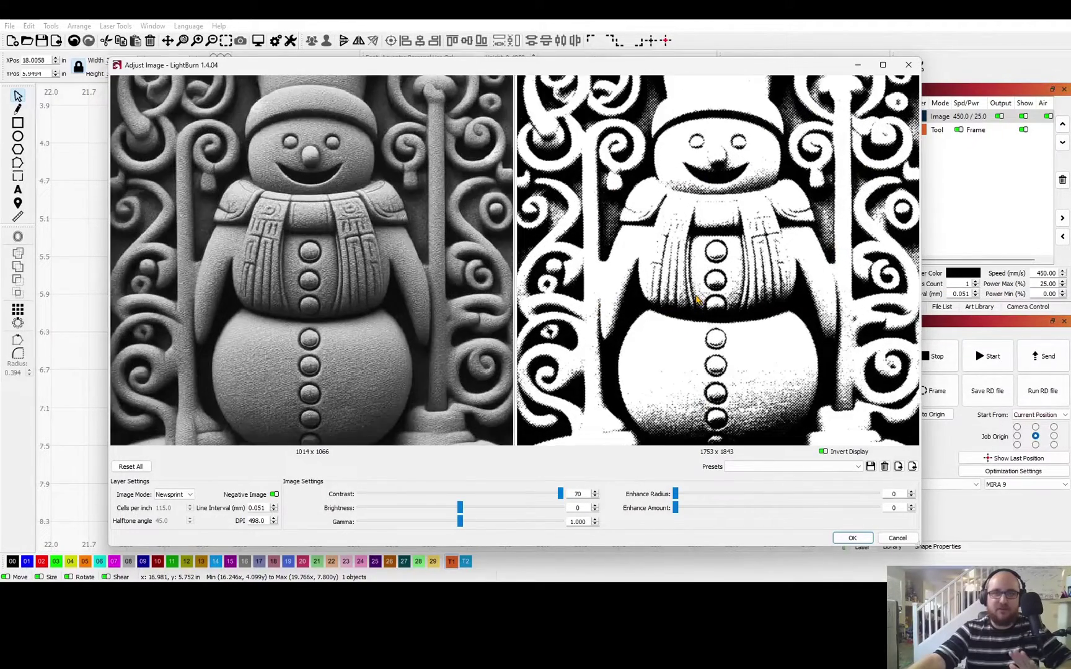
{"action": "scroll", "coordinate": [744, 248], "scroll_direction": "up", "scroll_amount": 1}
{"action": "scroll", "coordinate": [759, 245], "scroll_direction": "down", "scroll_amount": 3}
{"action": "scroll", "coordinate": [760, 245], "scroll_direction": "up", "scroll_amount": 1}
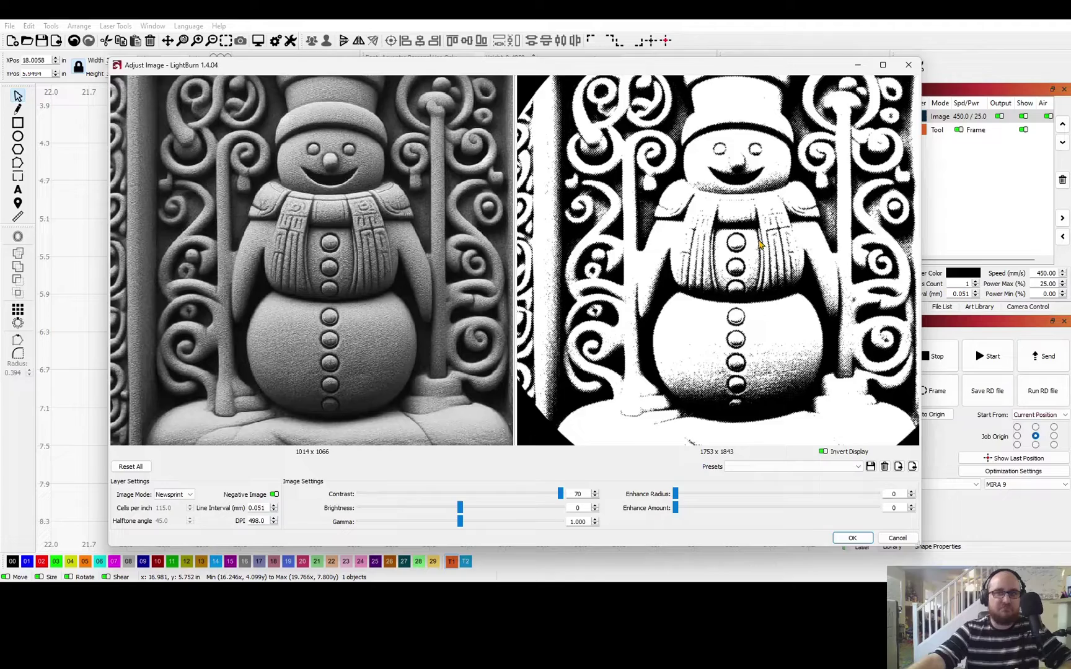
{"action": "left_click_drag", "start_coordinate": [760, 245], "coordinate": [760, 278]}
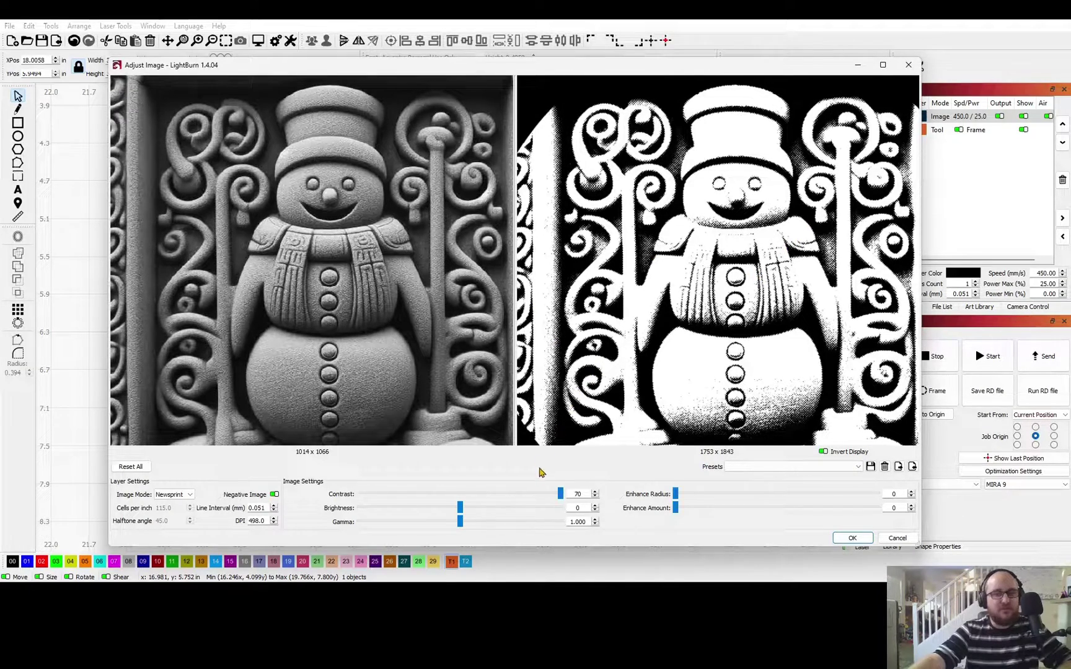
{"action": "left_click_drag", "start_coordinate": [561, 498], "coordinate": [473, 501]}
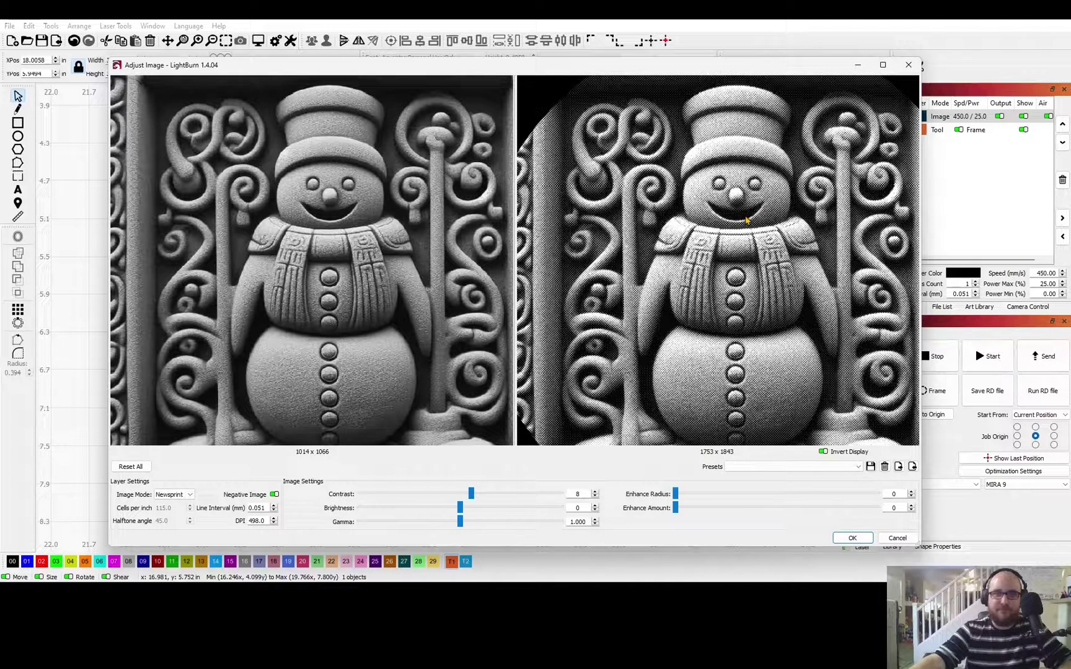
{"action": "mouse_move", "coordinate": [471, 494]}
{"action": "left_mouse_down"}
{"action": "mouse_move", "coordinate": [540, 493]}
{"action": "mouse_move", "coordinate": [471, 496]}
{"action": "left_mouse_up"}
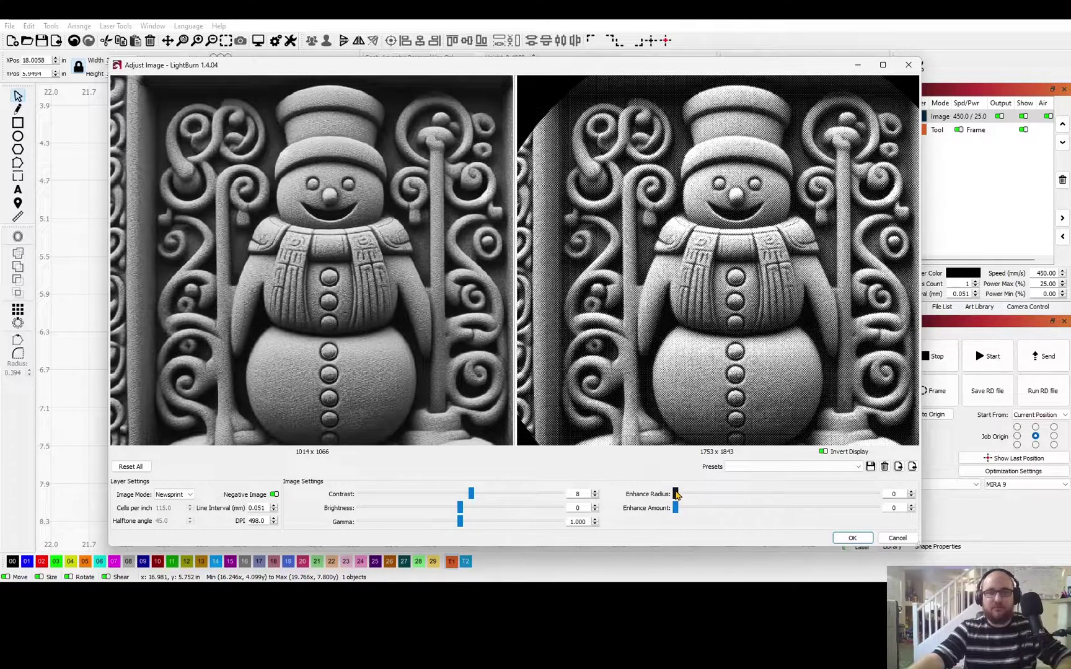
After trying radius 50 and amount 900, set Enhance Radius 5 and Enhance Amount 130.
{"action": "left_click_drag", "start_coordinate": [676, 495], "coordinate": [990, 501]}
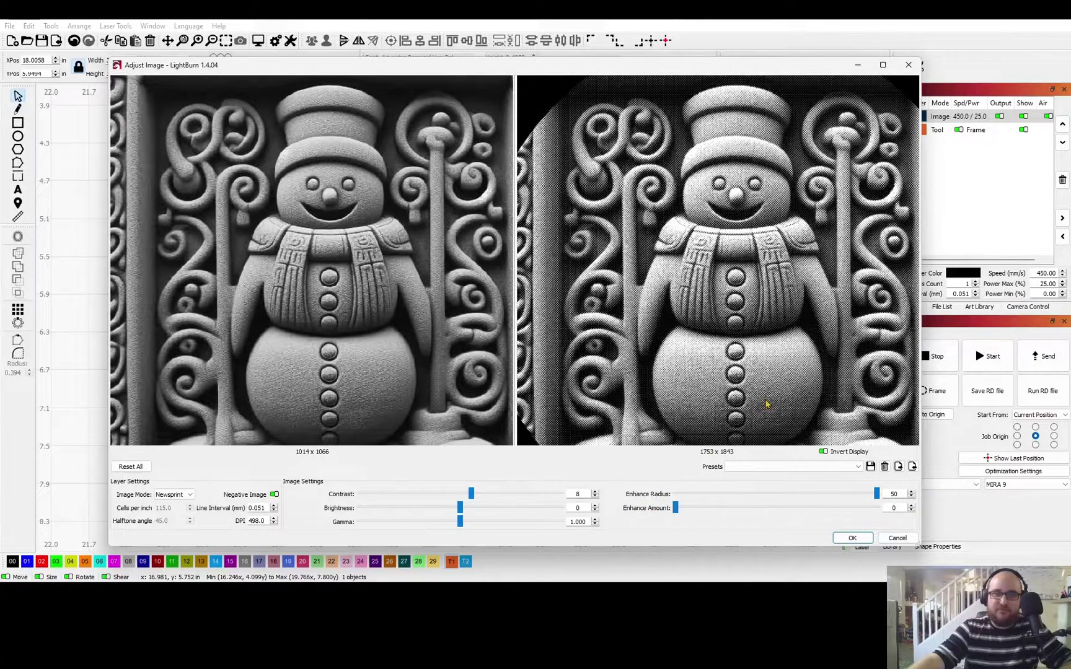
{"action": "scroll", "coordinate": [764, 282], "scroll_direction": "up", "scroll_amount": 3}
{"action": "left_click", "coordinate": [695, 510]}
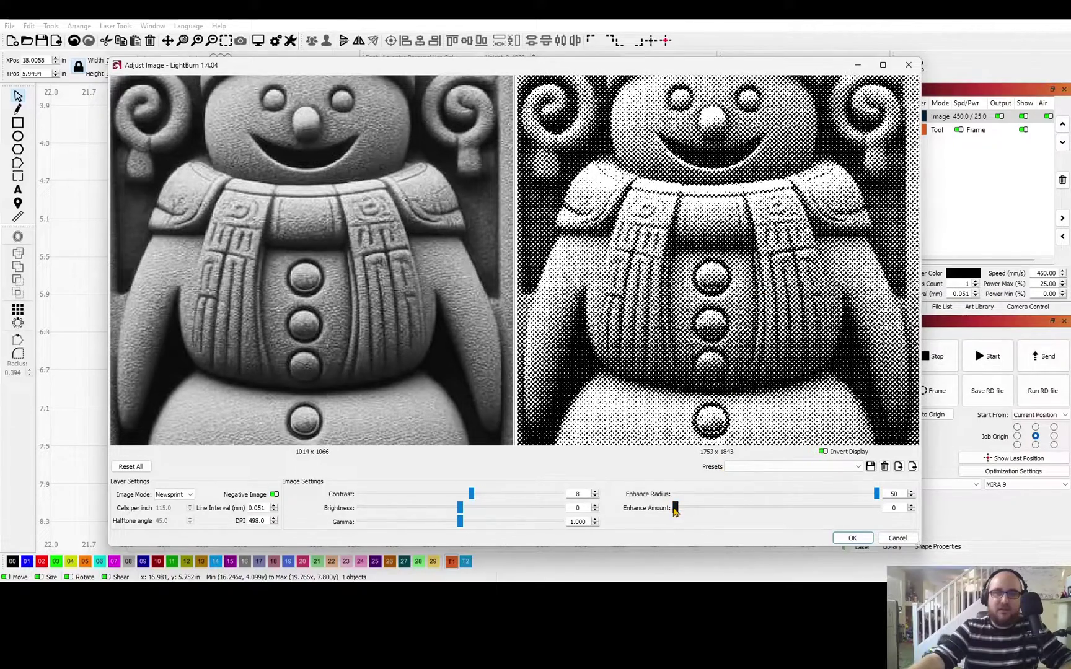
{"action": "left_click_drag", "start_coordinate": [695, 513], "coordinate": [796, 510]}
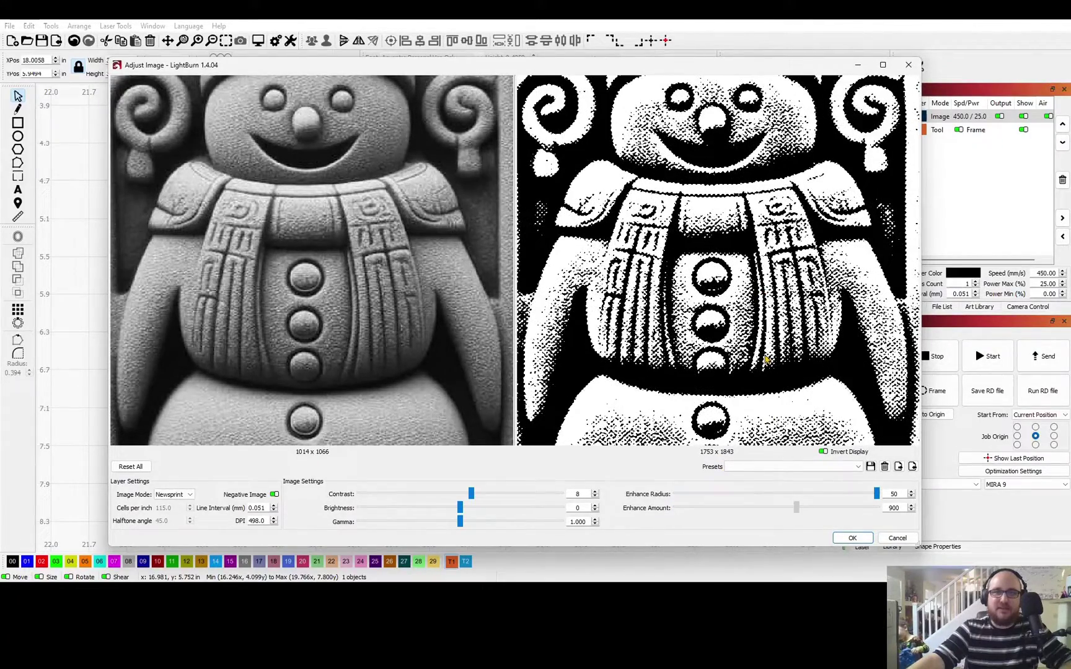
{"action": "scroll", "coordinate": [767, 338], "scroll_direction": "up", "scroll_amount": 2}
{"action": "scroll", "coordinate": [767, 338], "scroll_direction": "down", "scroll_amount": 5}
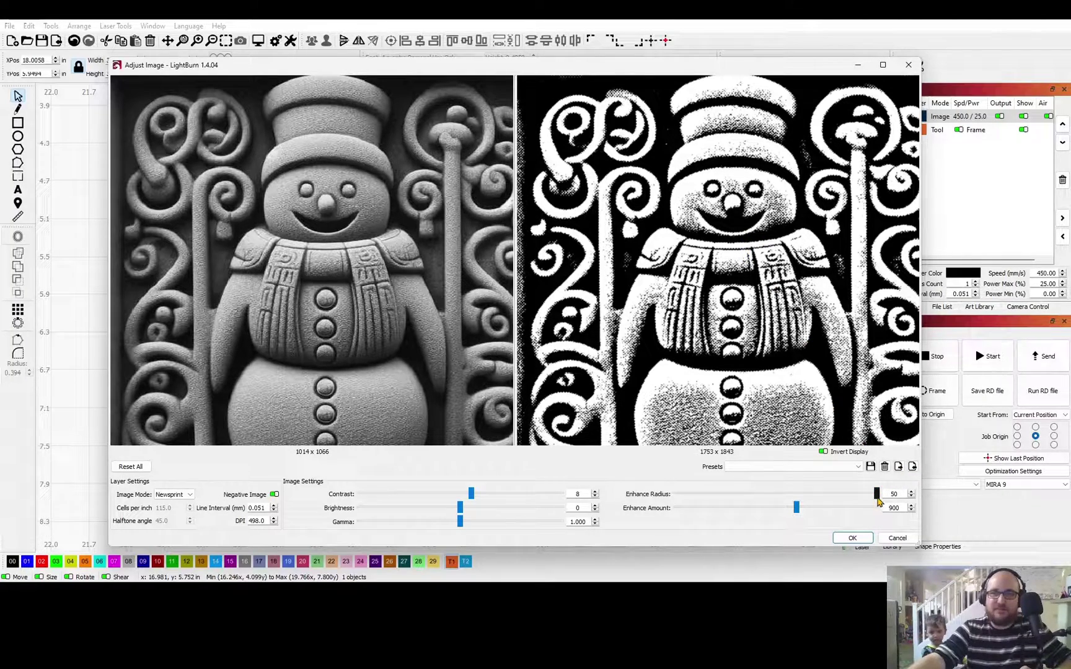
{"action": "left_click_drag", "start_coordinate": [878, 495], "coordinate": [687, 501]}
{"action": "left_click_drag", "start_coordinate": [796, 509], "coordinate": [698, 497]}
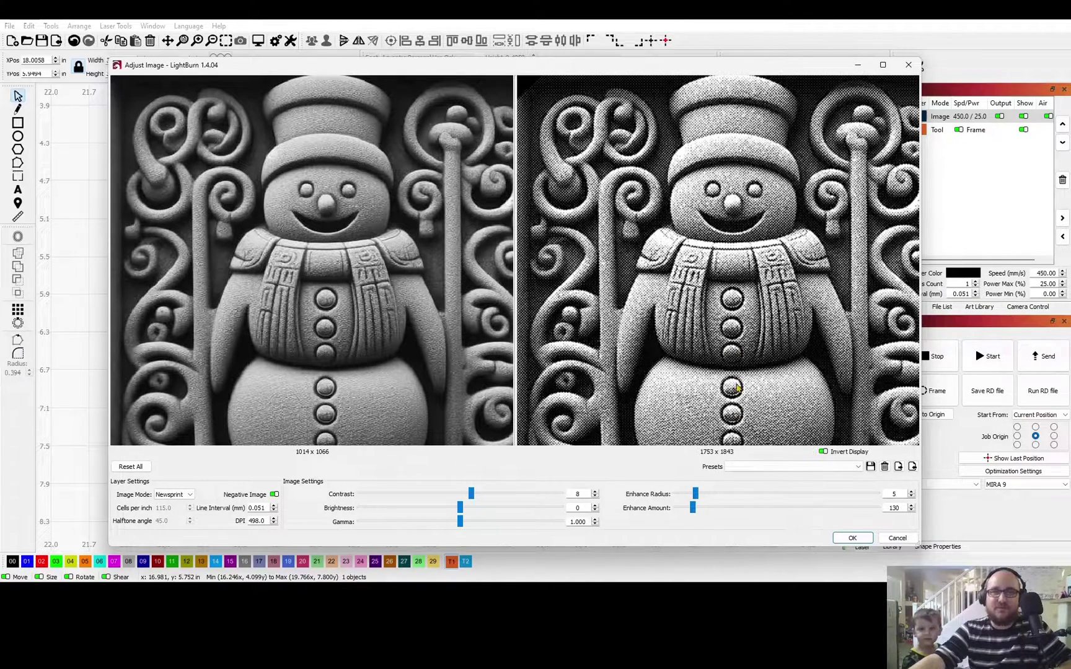
{"action": "scroll", "coordinate": [744, 251], "scroll_direction": "down", "scroll_amount": 3}
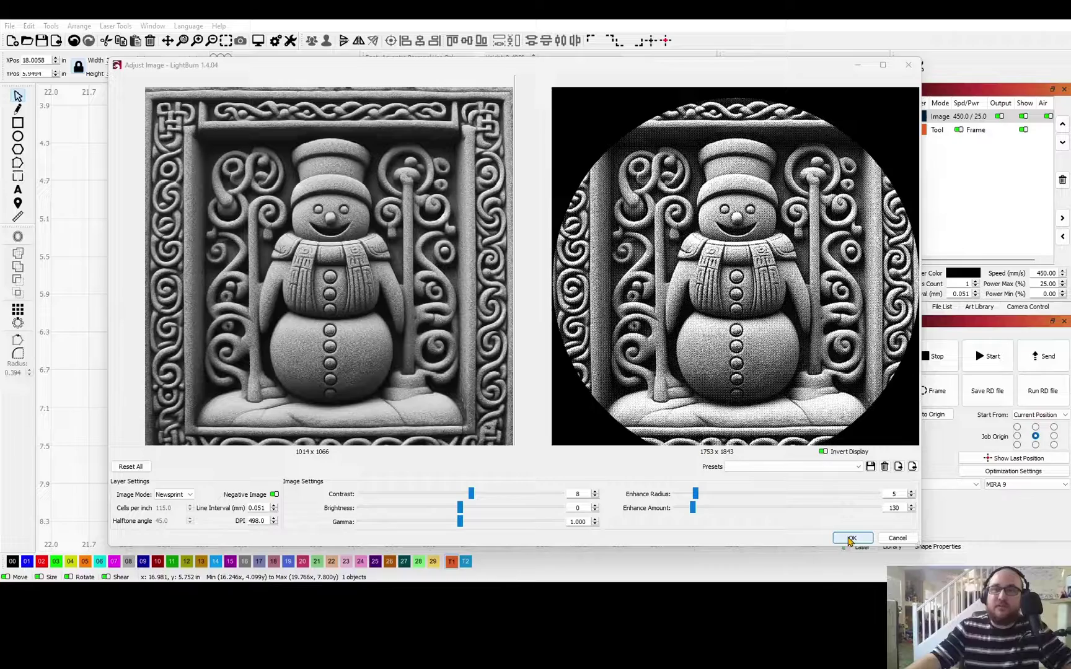
Apply the image adjustments and open the Image - Newsprint layer's Cut Settings Editor.
{"action": "left_click", "coordinate": [851, 540]}
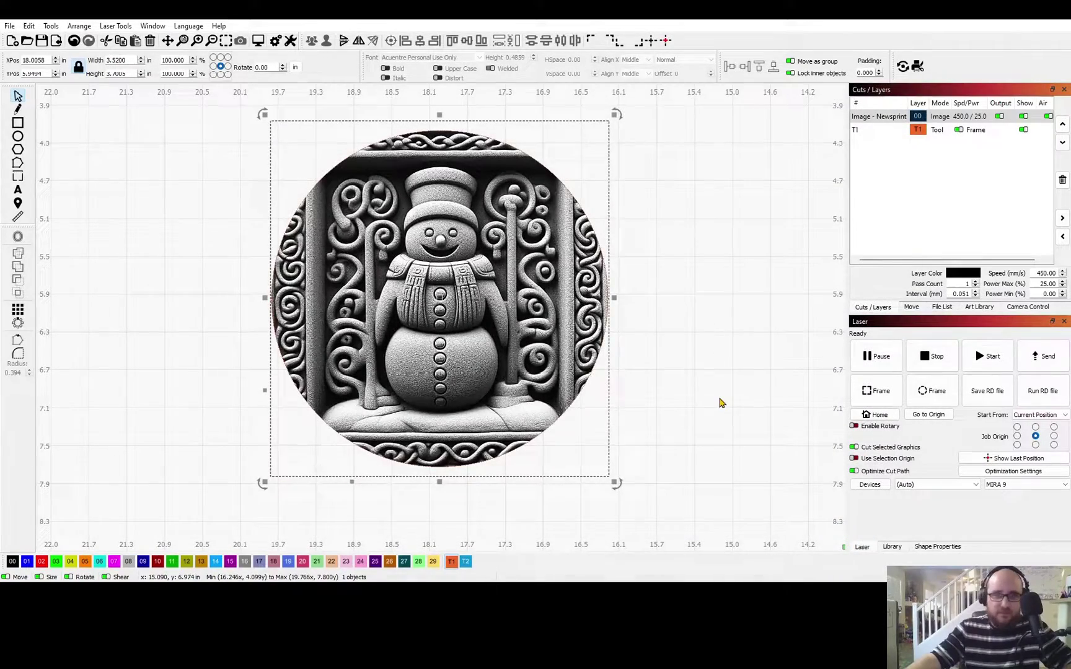
{"action": "scroll", "coordinate": [349, 273], "scroll_direction": "up", "scroll_amount": 4}
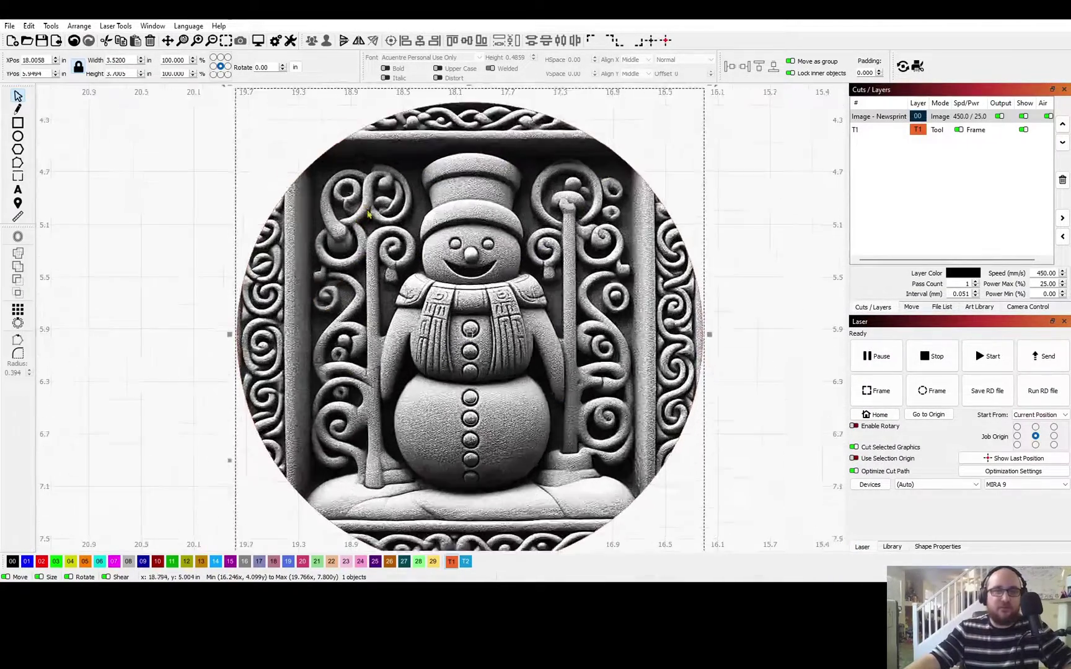
{"action": "scroll", "coordinate": [598, 234], "scroll_direction": "down", "scroll_amount": 4}
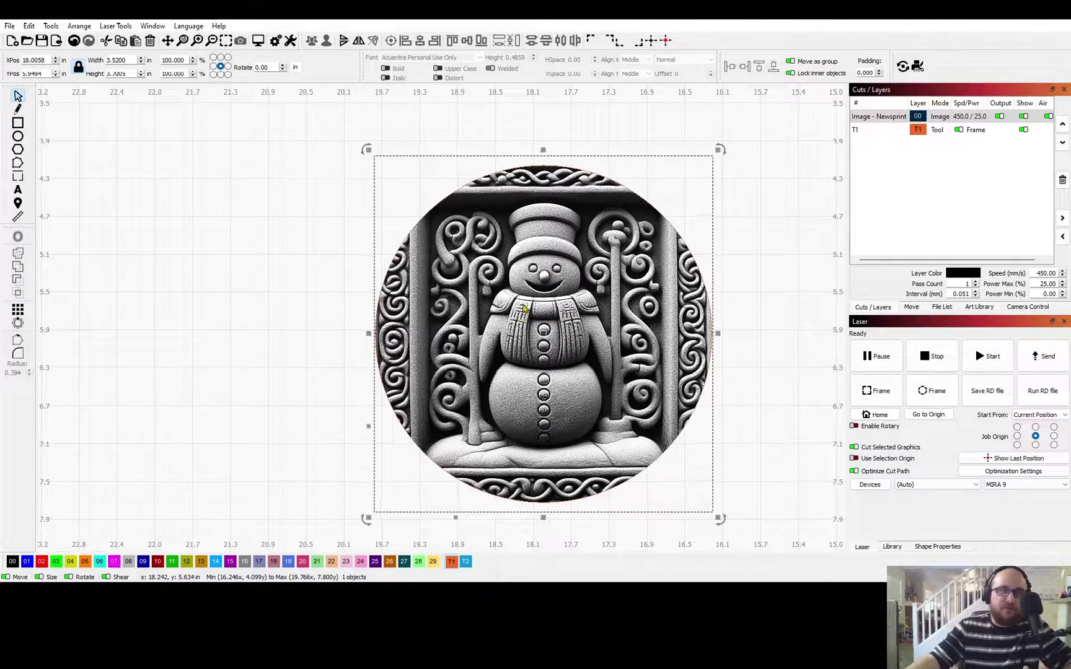
{"action": "double_click", "coordinate": [885, 117]}
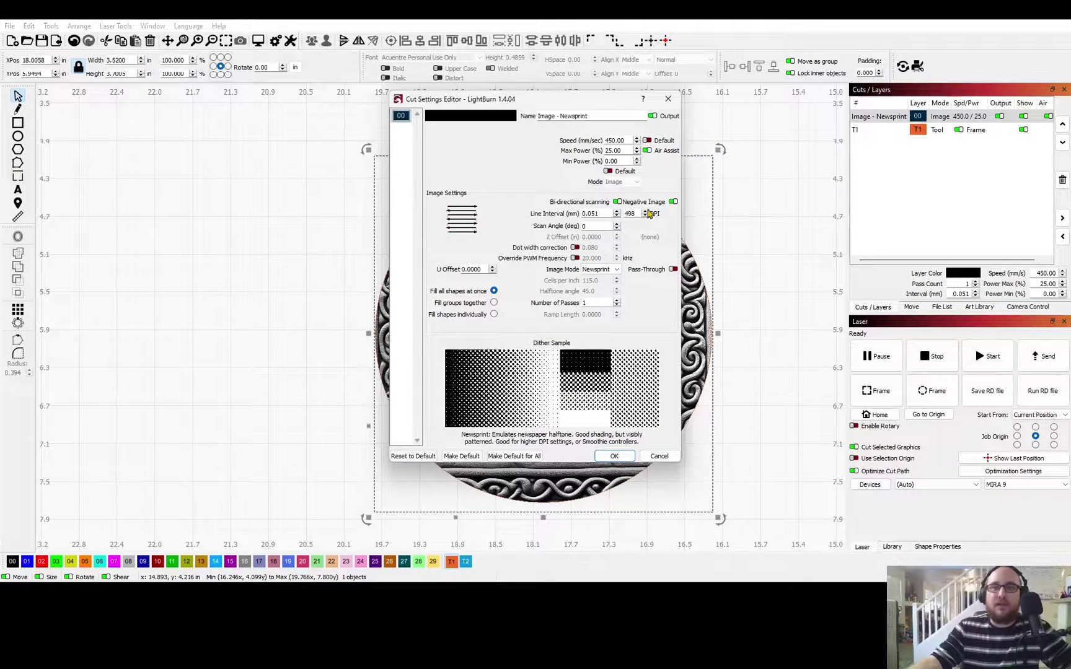
Try Jarvis as the image mode, revert to Newsprint, and confirm the layer settings.
{"action": "left_click", "coordinate": [617, 202]}
{"action": "left_click", "coordinate": [618, 202]}
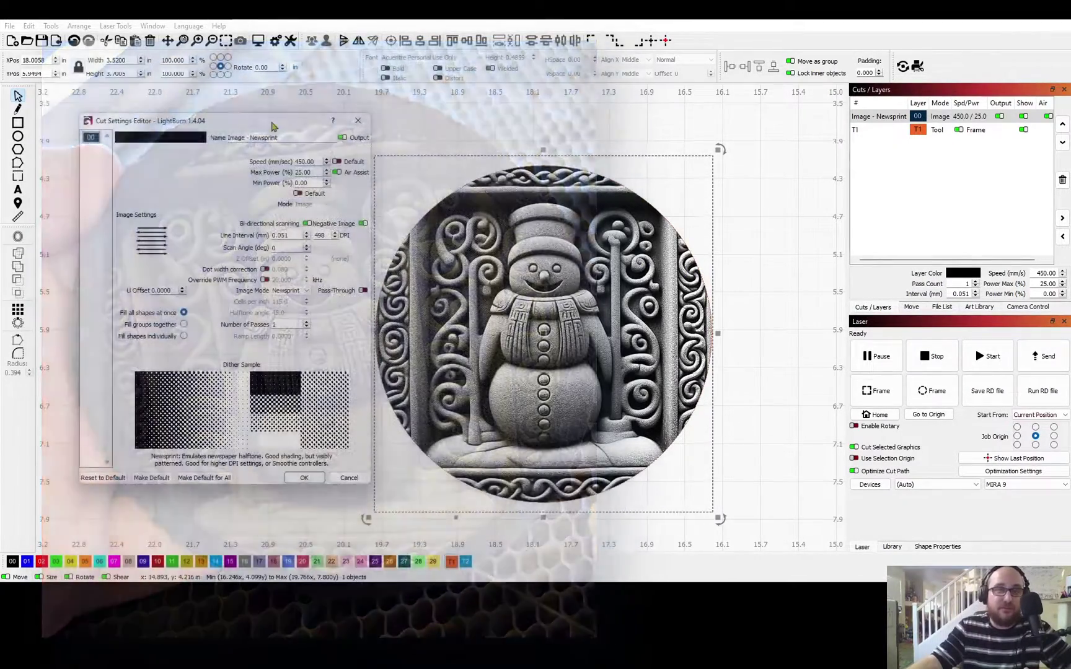
{"action": "left_click_drag", "start_coordinate": [266, 127], "coordinate": [581, 136]}
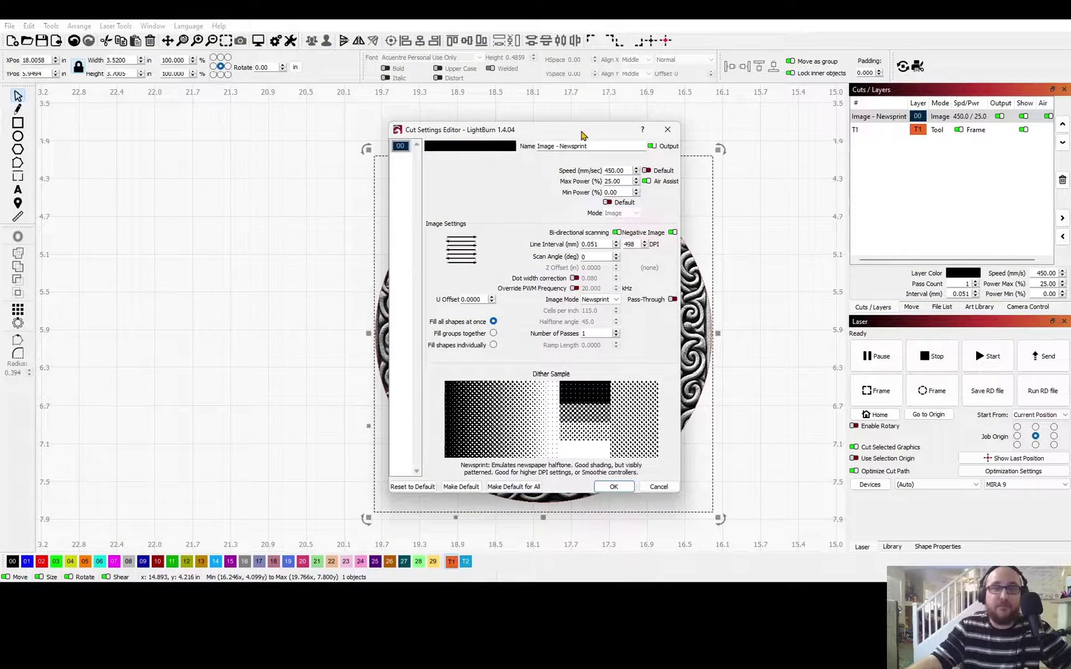
{"action": "left_click", "coordinate": [641, 232]}
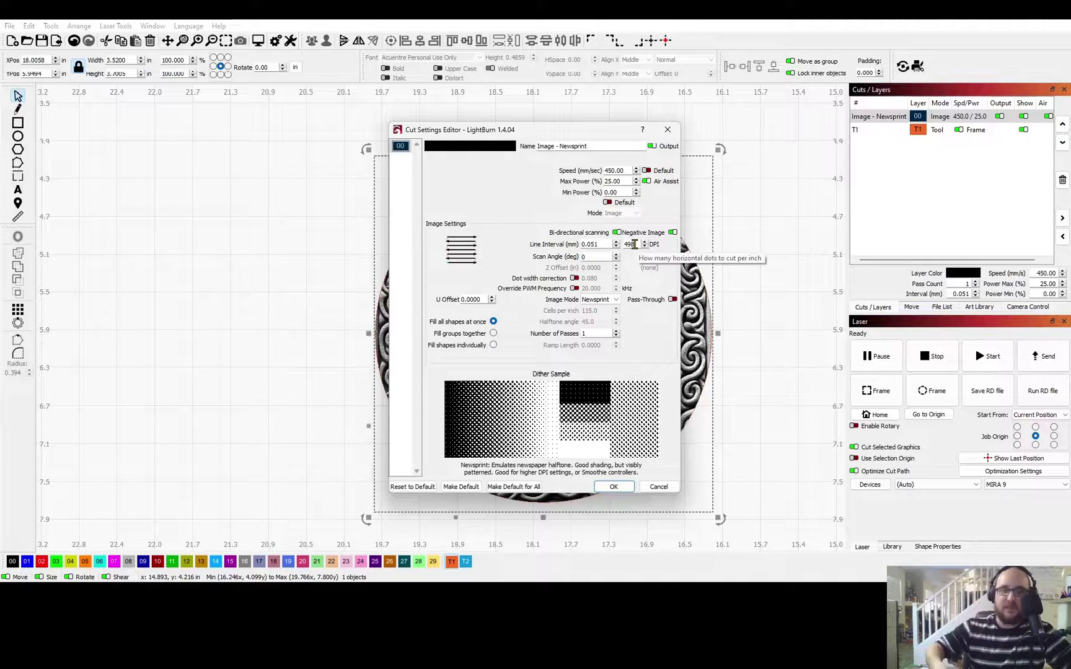
{"action": "left_click", "coordinate": [613, 301]}
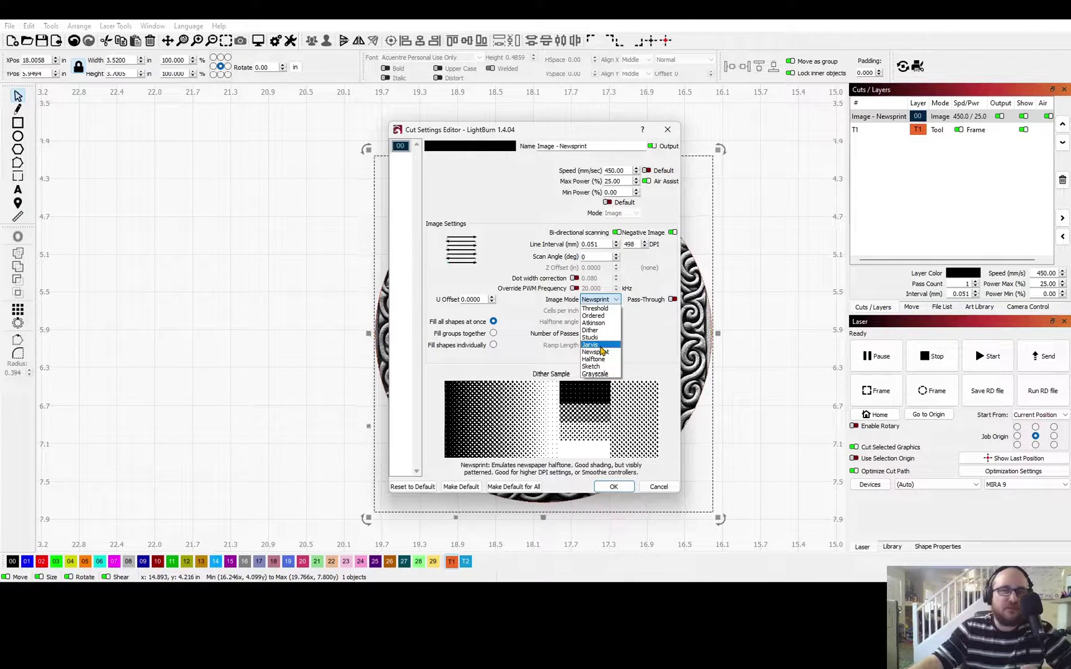
{"action": "left_click", "coordinate": [599, 346]}
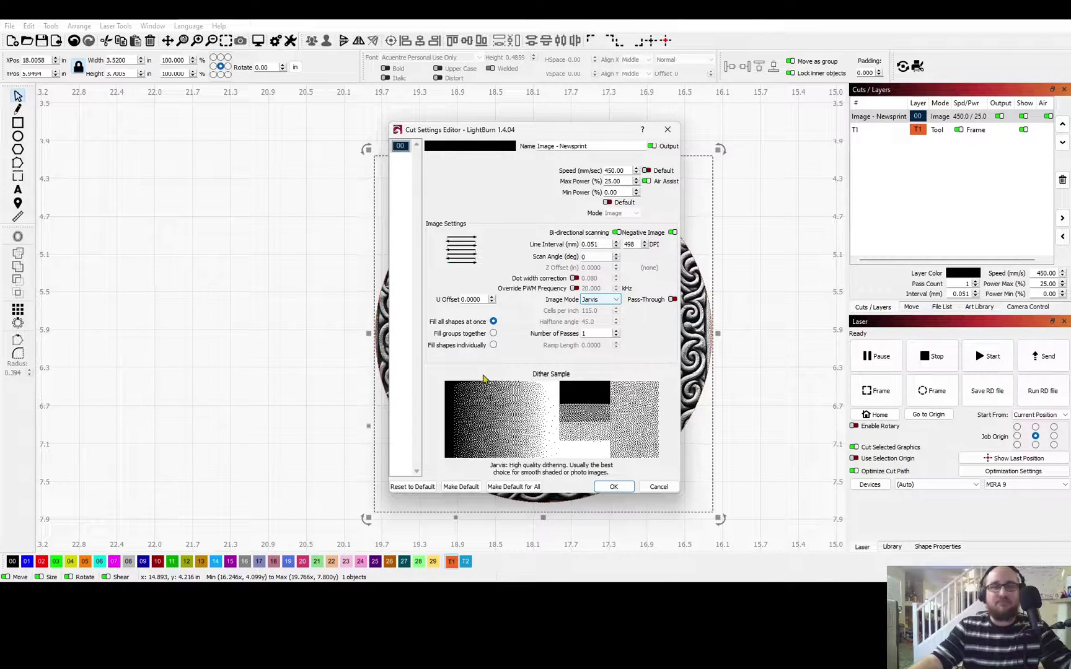
{"action": "left_click", "coordinate": [600, 299]}
{"action": "left_click", "coordinate": [611, 359]}
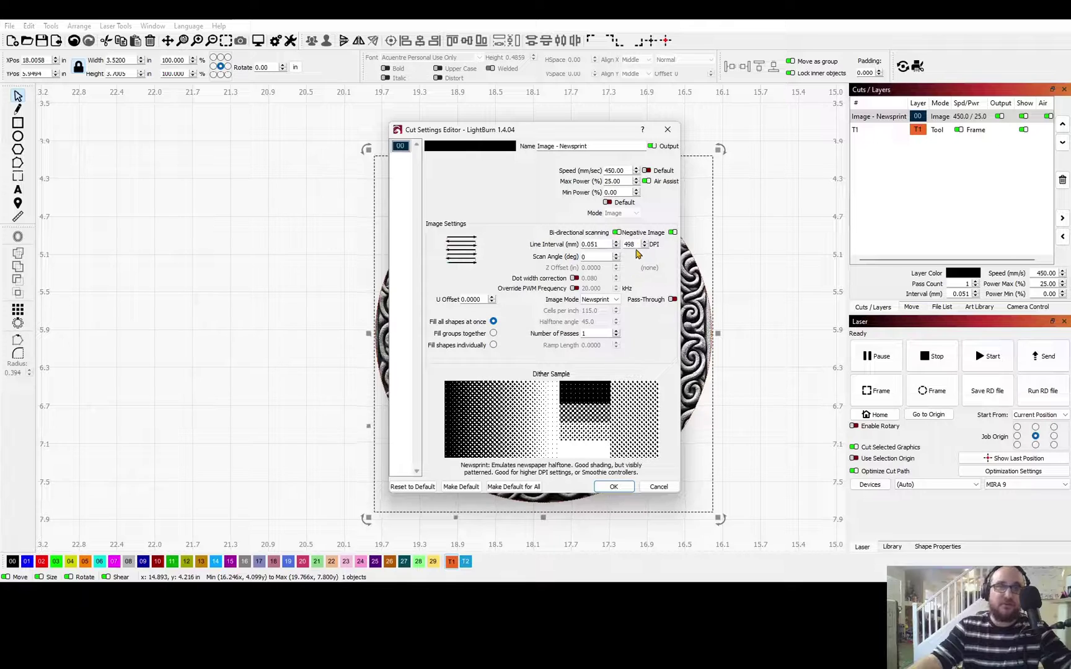
{"action": "left_click", "coordinate": [614, 488]}
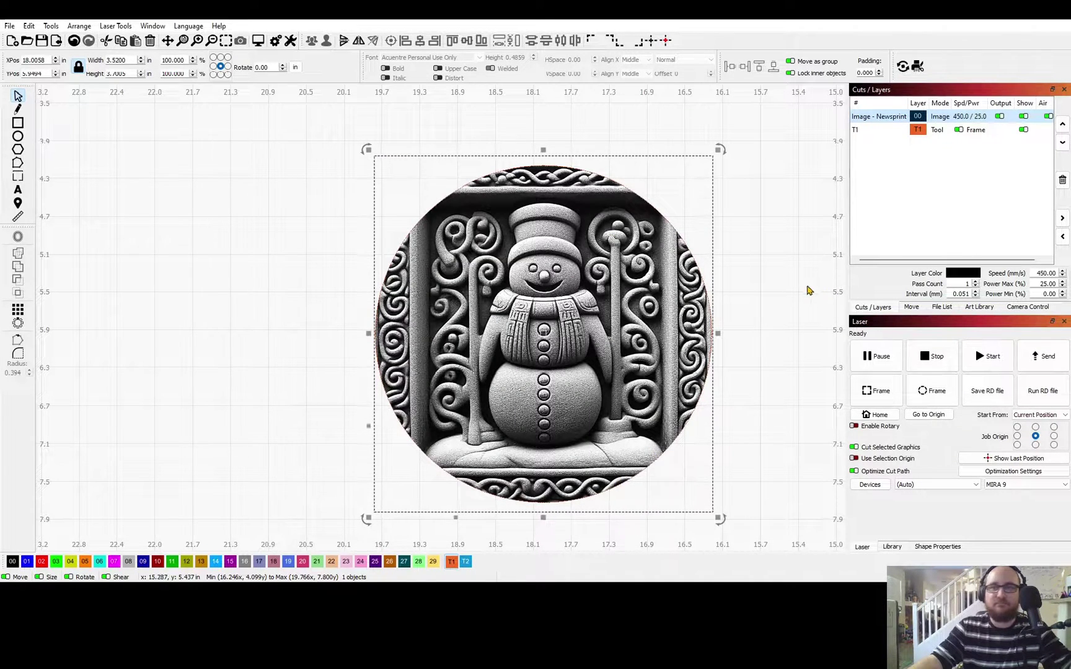
{"action": "key", "text": "alt+p"}
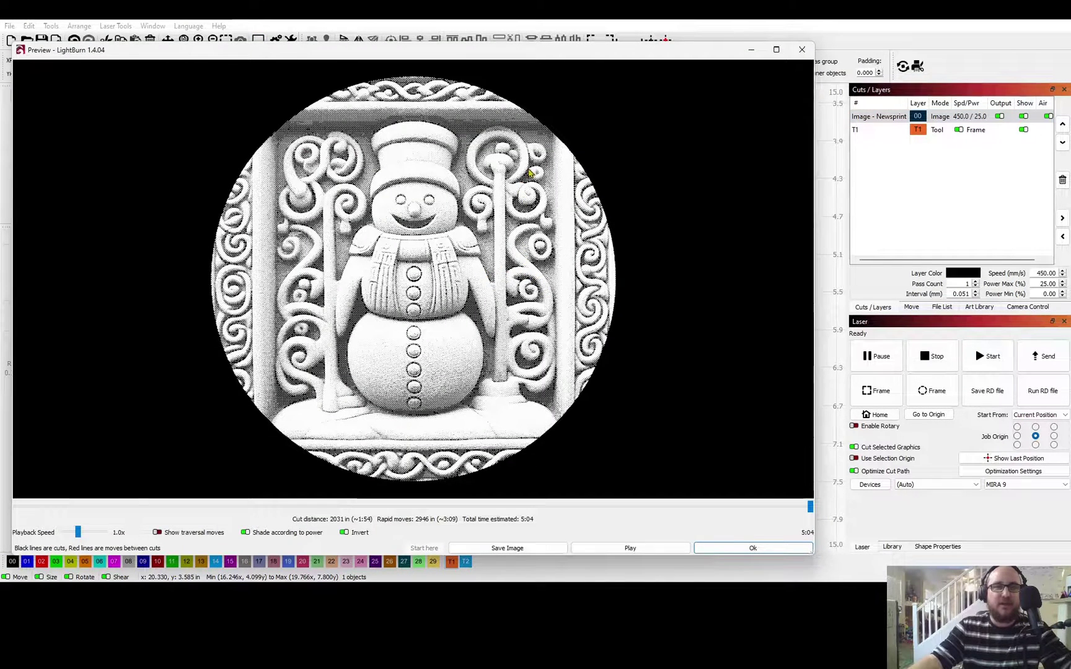
{"action": "left_click", "coordinate": [345, 534]}
{"action": "left_click", "coordinate": [345, 534]}
{"action": "left_click", "coordinate": [345, 533]}
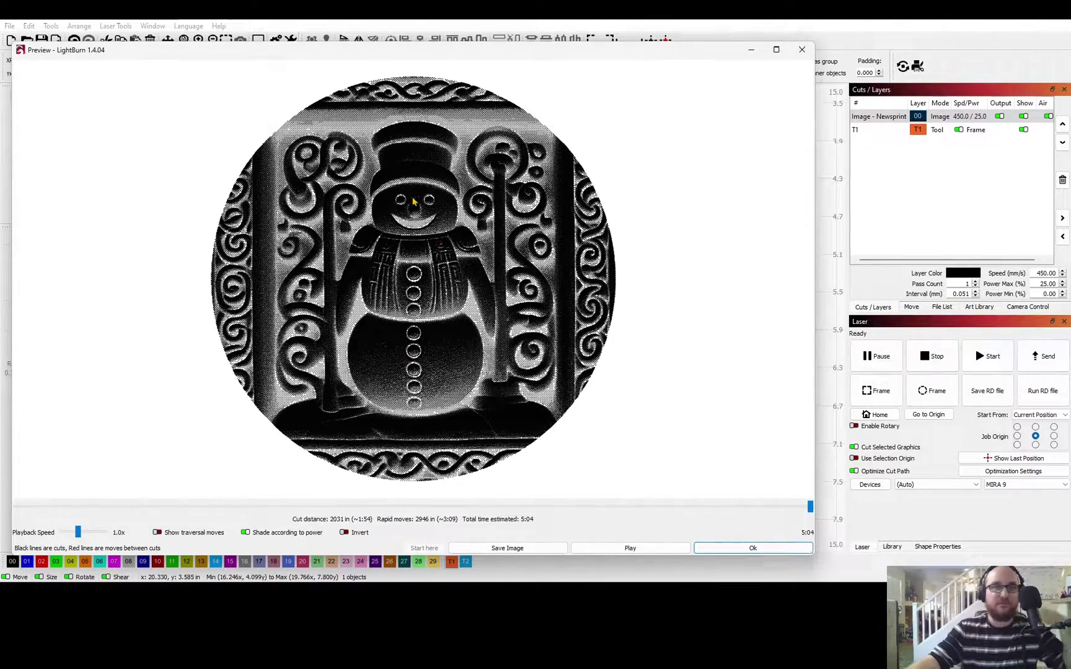
{"action": "scroll", "coordinate": [415, 203], "scroll_direction": "up", "scroll_amount": 5}
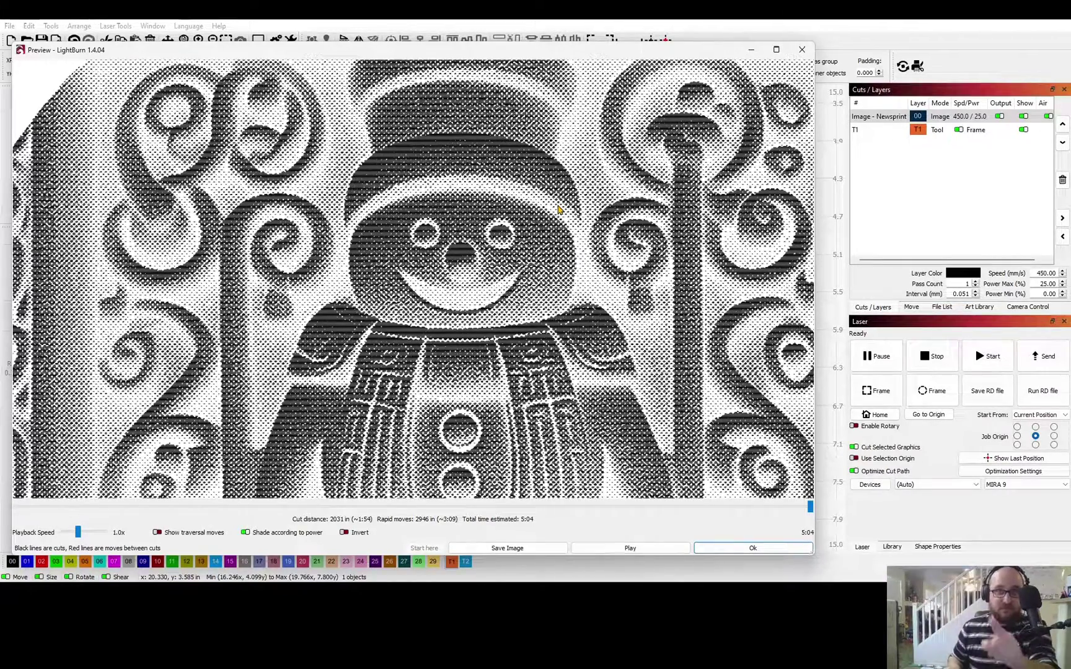
{"action": "scroll", "coordinate": [562, 298], "scroll_direction": "down", "scroll_amount": 4}
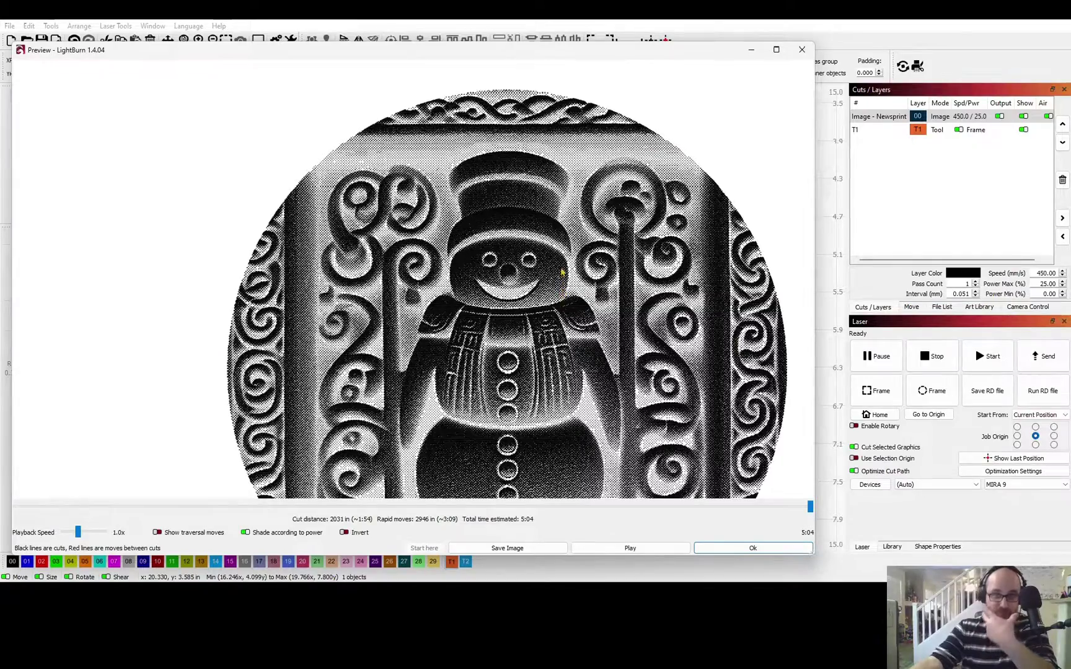
{"action": "left_click", "coordinate": [351, 534]}
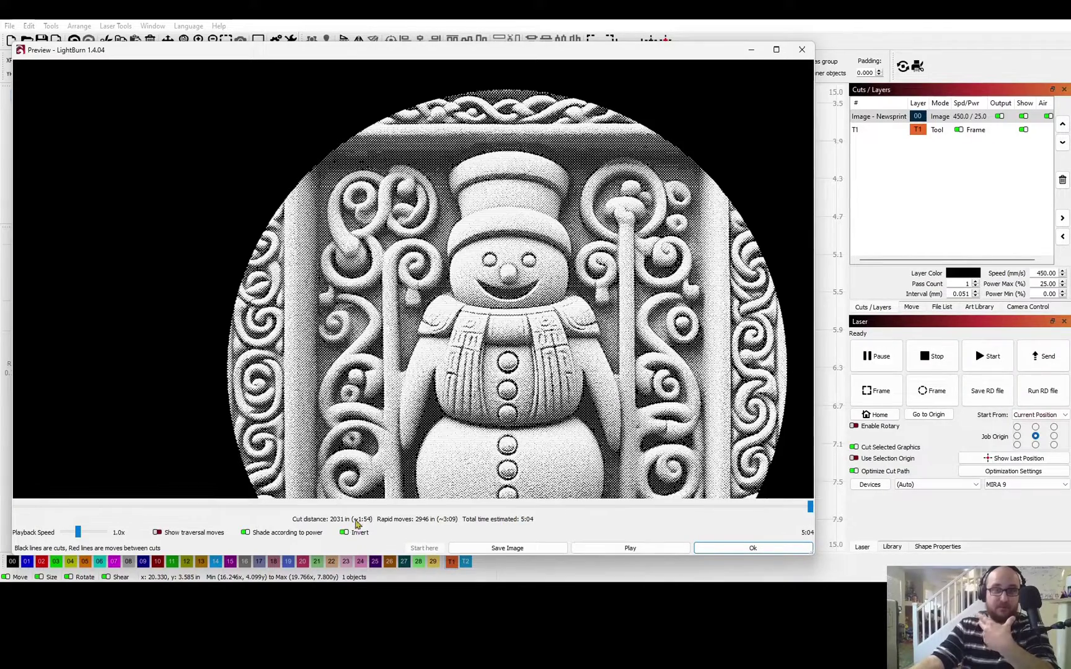
{"action": "scroll", "coordinate": [487, 301], "scroll_direction": "up", "scroll_amount": 2}
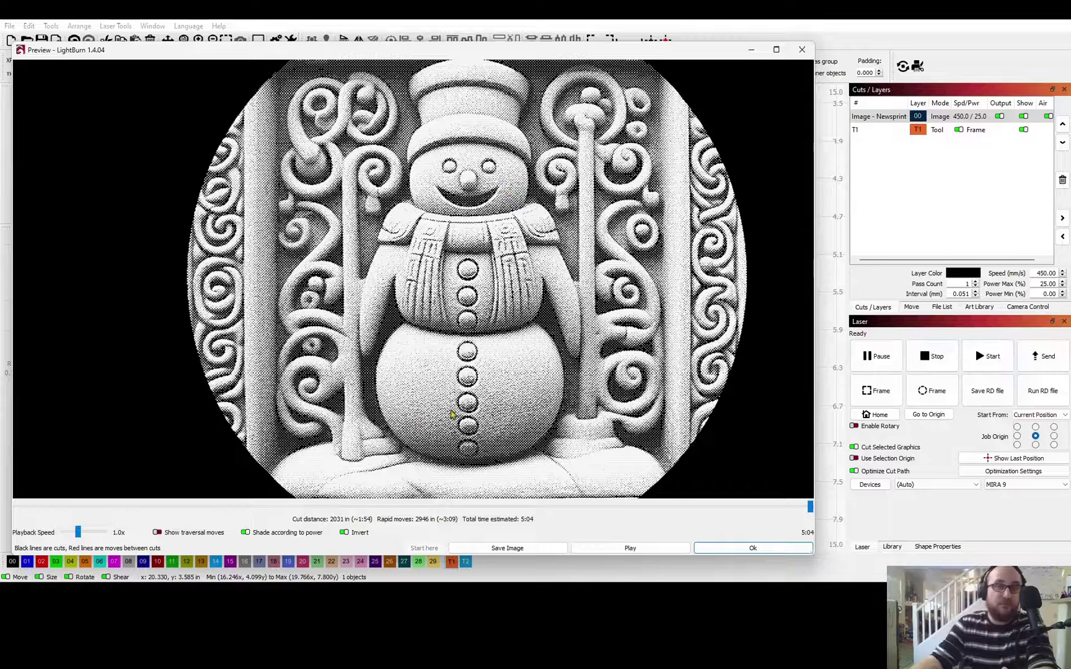
{"action": "scroll", "coordinate": [503, 375], "scroll_direction": "down", "scroll_amount": 1}
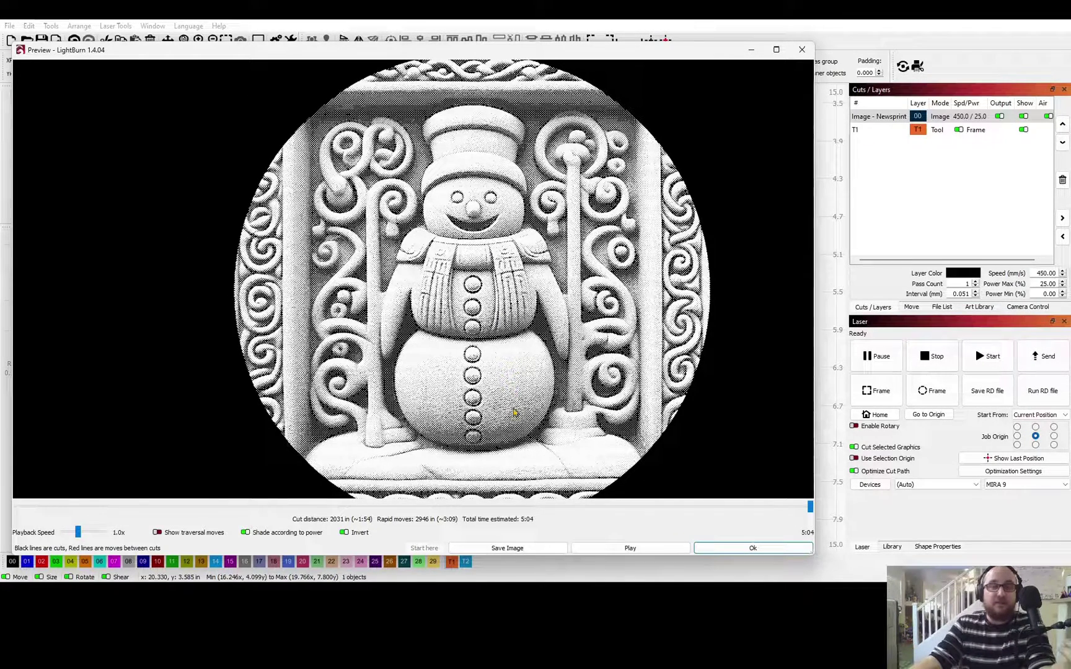
{"action": "left_click", "coordinate": [344, 533]}
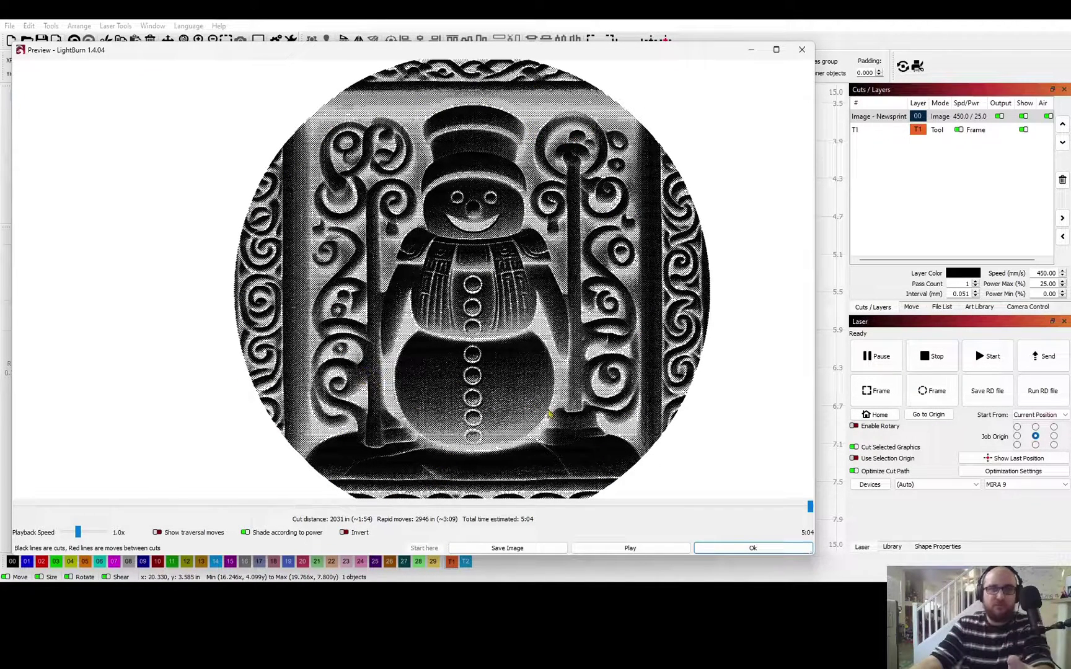
{"action": "left_click", "coordinate": [782, 550]}
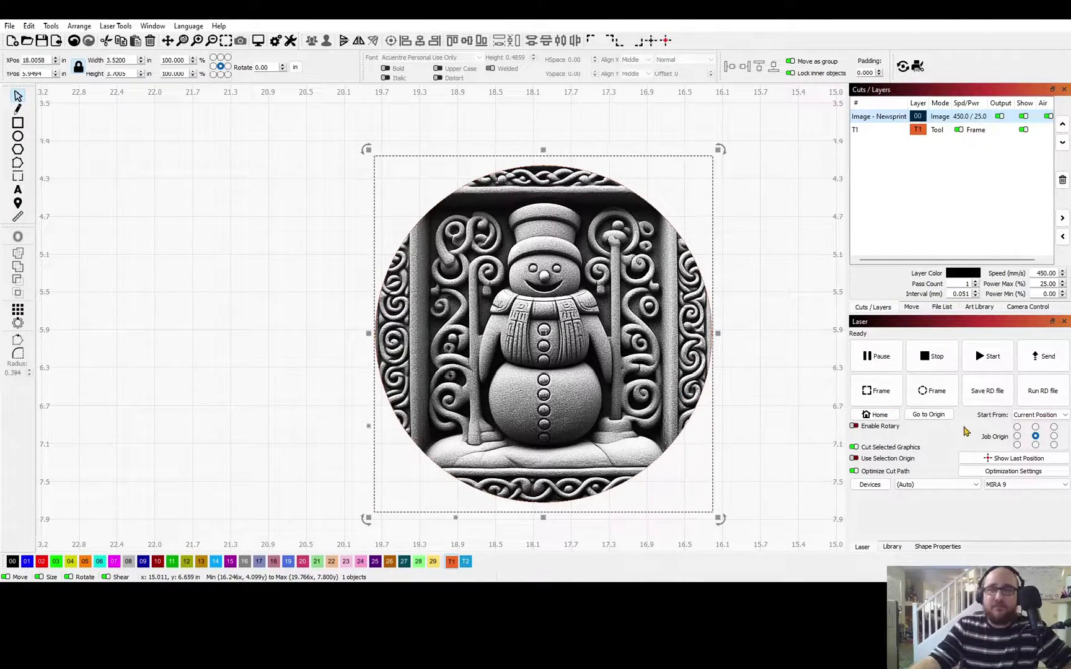
Set the job origin to top-right and enable Use Selection Origin for the selected snowman.
{"action": "left_click_drag", "start_coordinate": [779, 440], "coordinate": [612, 387]}
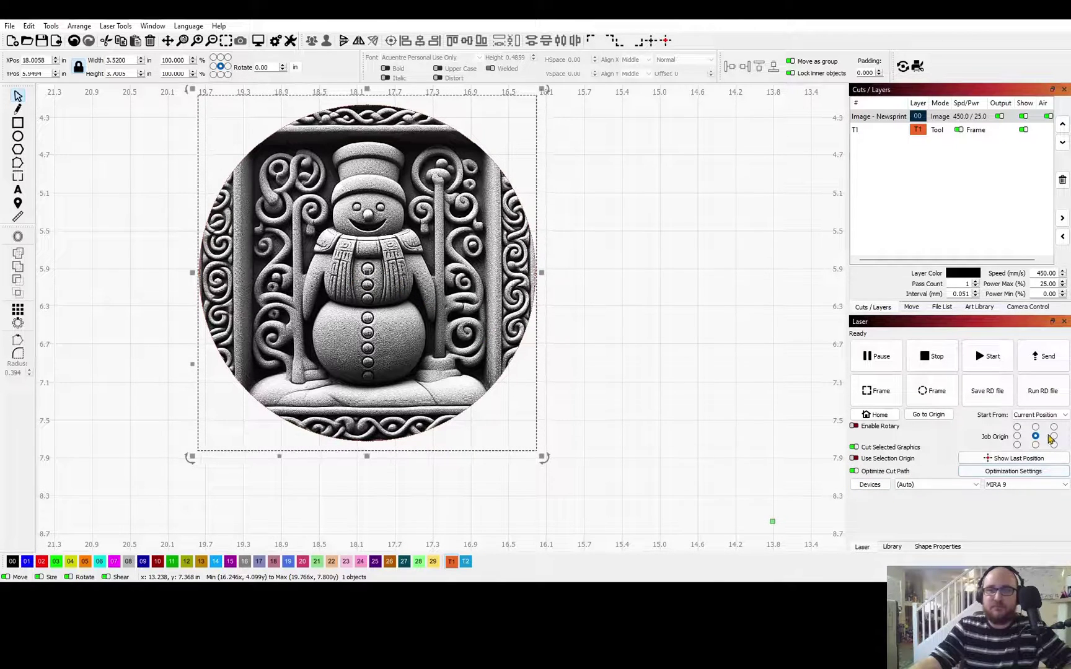
{"action": "left_click", "coordinate": [1054, 427]}
{"action": "left_click", "coordinate": [651, 397]}
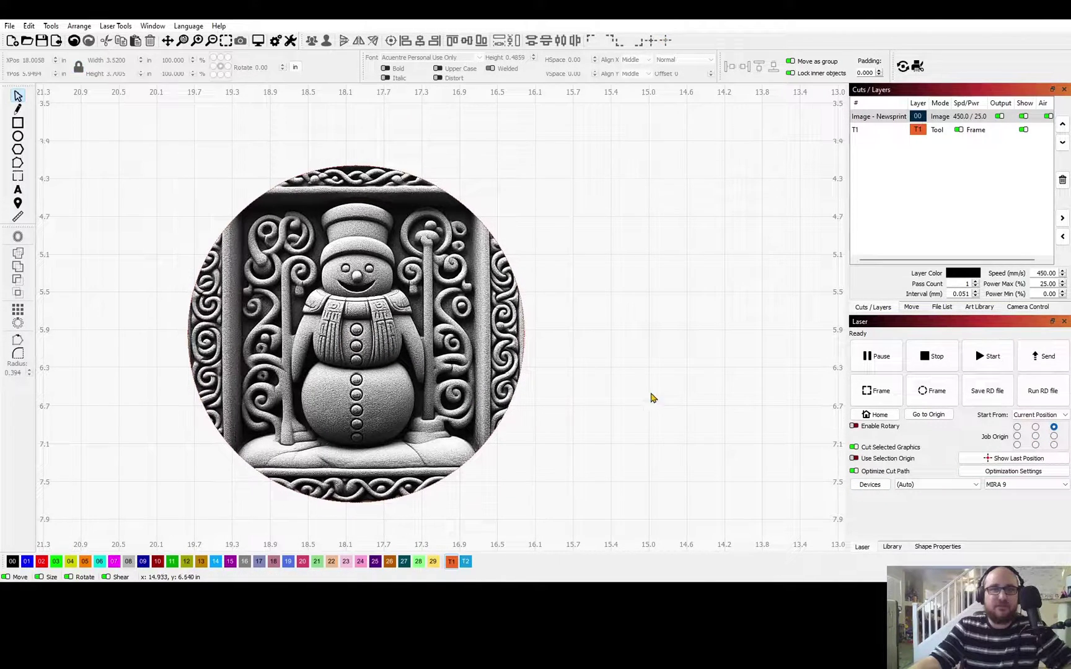
{"action": "left_click_drag", "start_coordinate": [88, 106], "coordinate": [546, 527]}
{"action": "scroll", "coordinate": [626, 438], "scroll_direction": "down", "scroll_amount": 3}
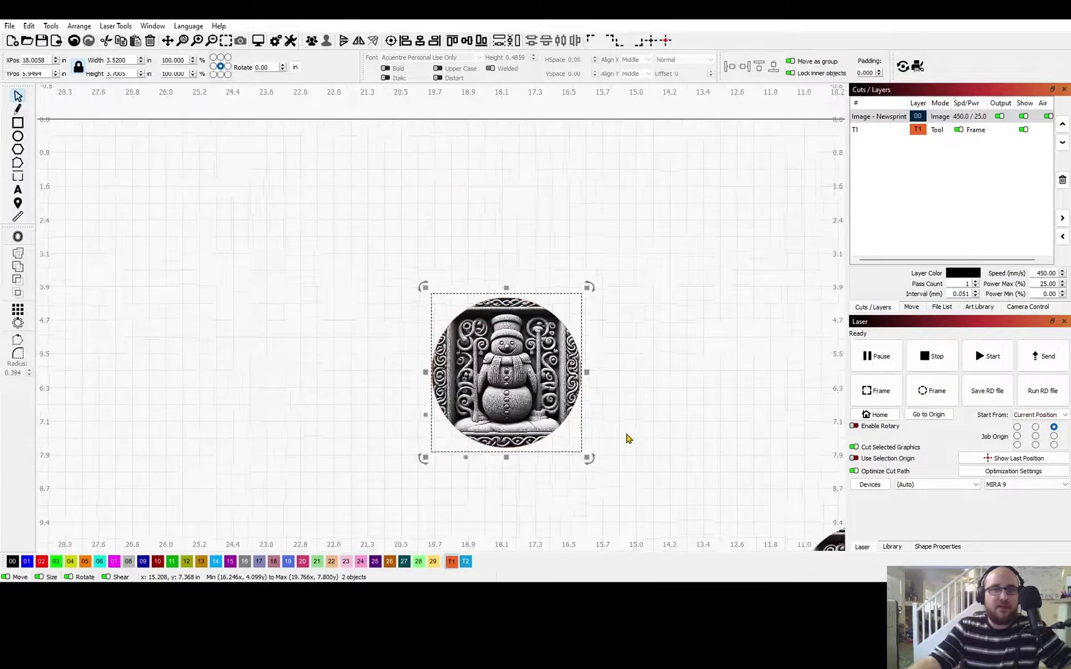
{"action": "scroll", "coordinate": [626, 438], "scroll_direction": "down", "scroll_amount": 1}
{"action": "left_click_drag", "start_coordinate": [636, 450], "coordinate": [482, 366]}
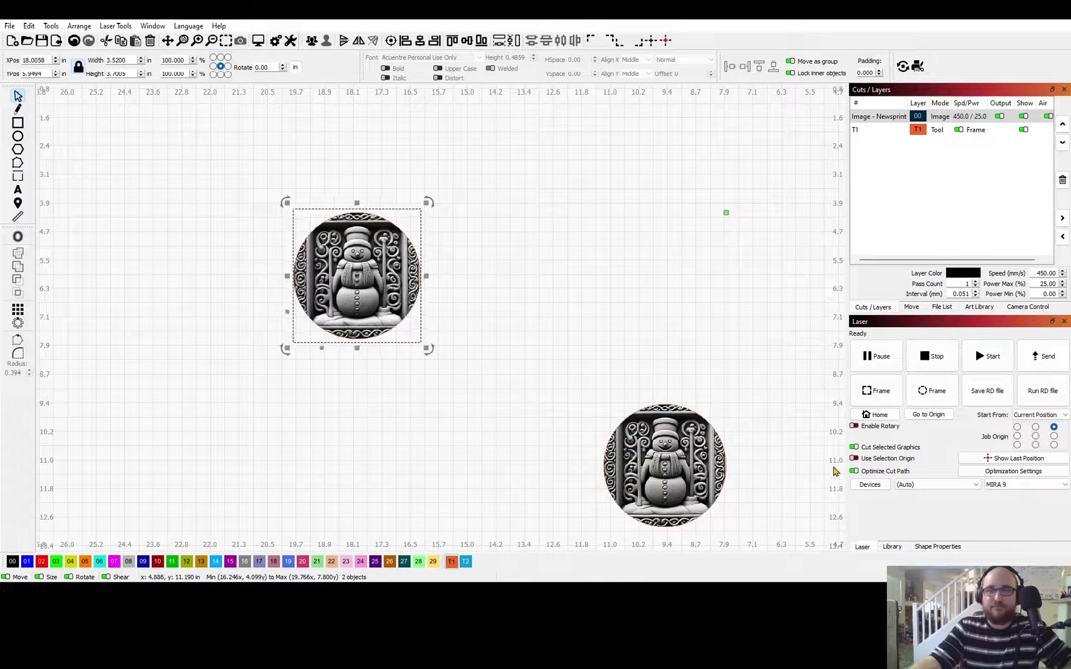
{"action": "left_click", "coordinate": [854, 458]}
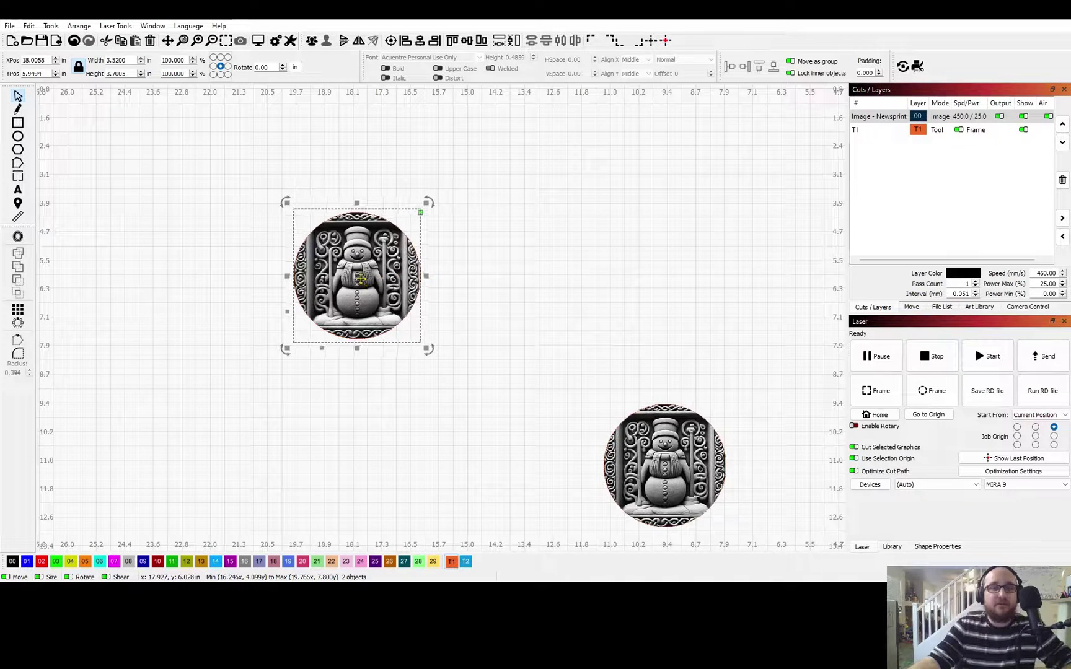
{"action": "scroll", "coordinate": [356, 277], "scroll_direction": "up", "scroll_amount": 4}
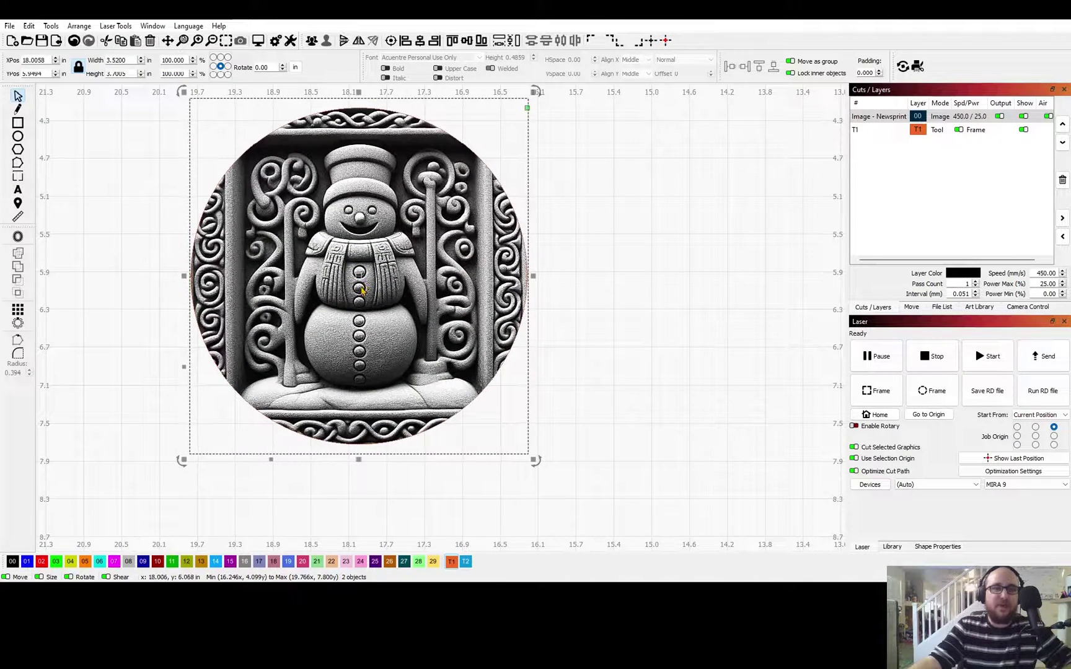